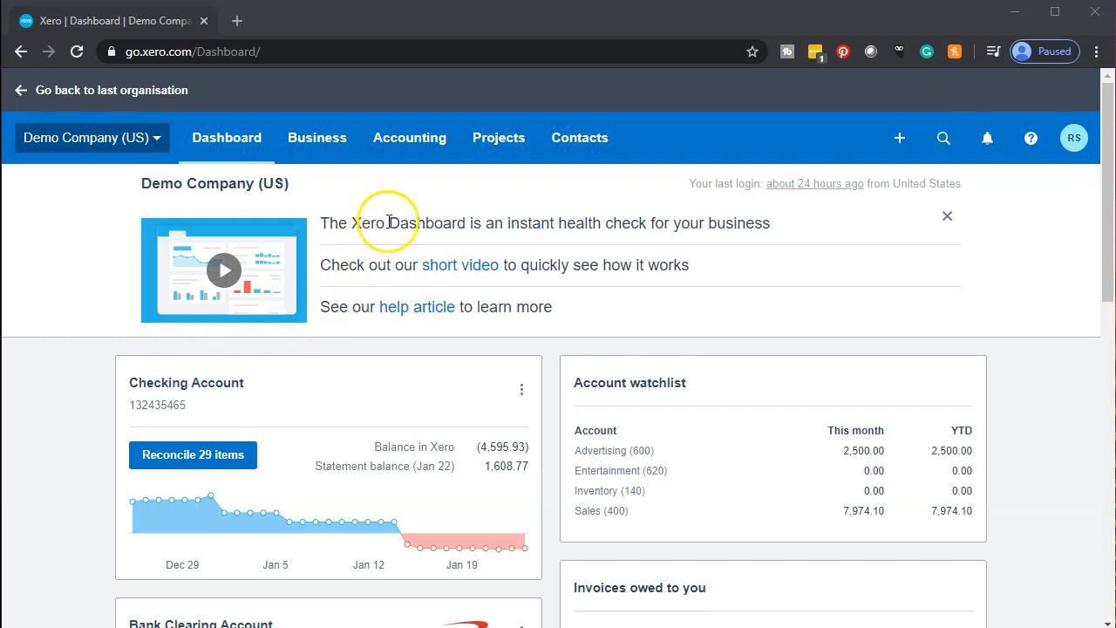
Open the Balance Sheet report from the Accounting menu's reports list.
left_click(411, 150)
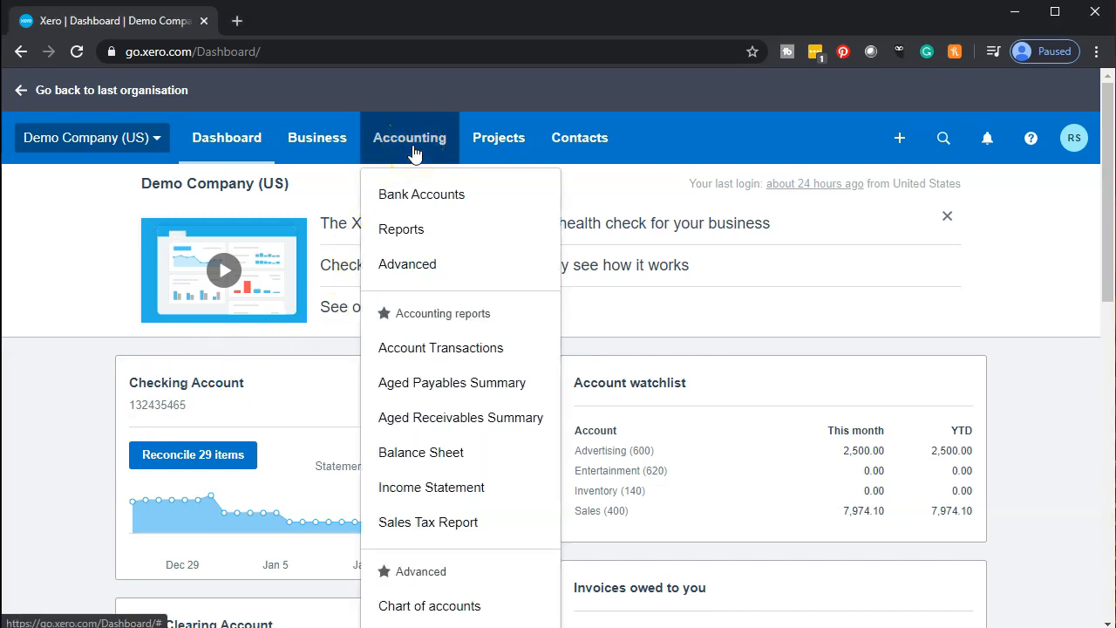
left_click(443, 449)
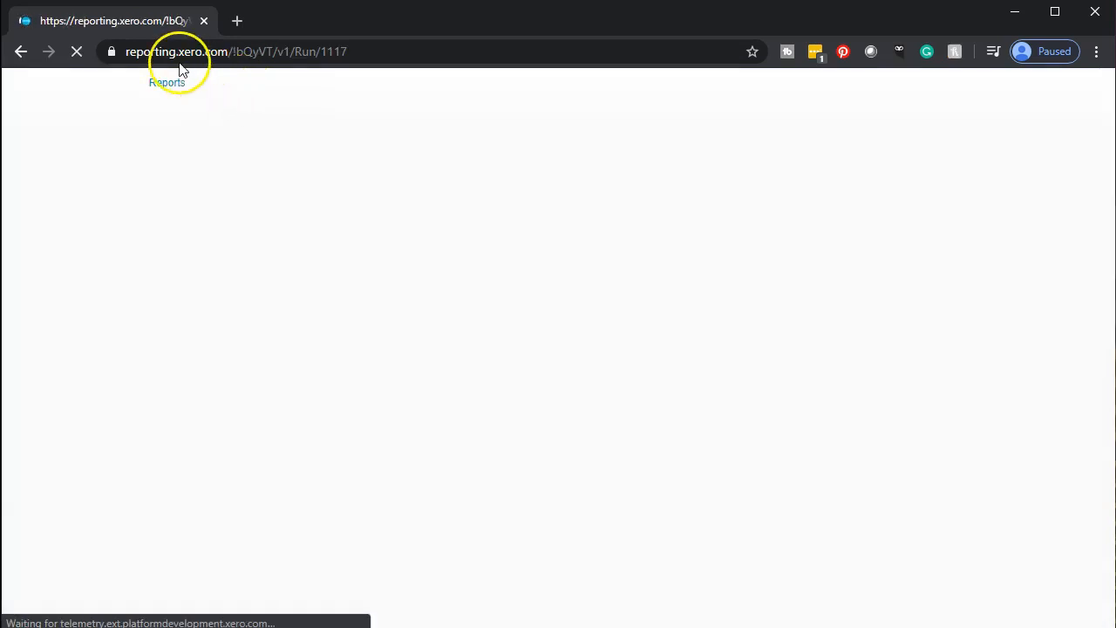
Duplicate the Balance Sheet tab and load the Income Statement in the first tab.
right_click(147, 20)
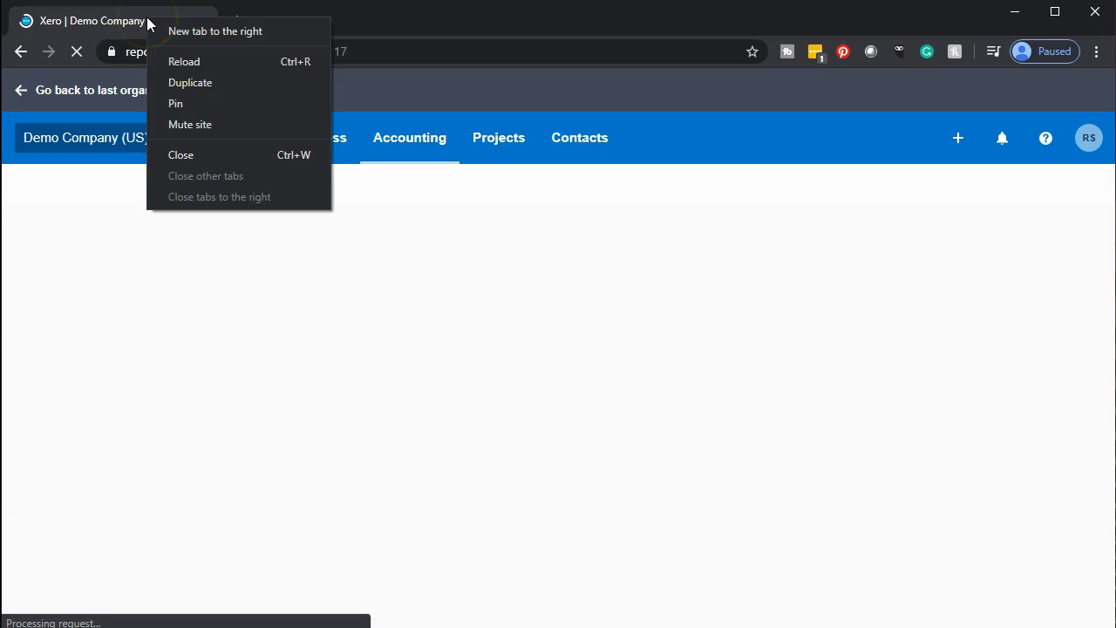
left_click(170, 80)
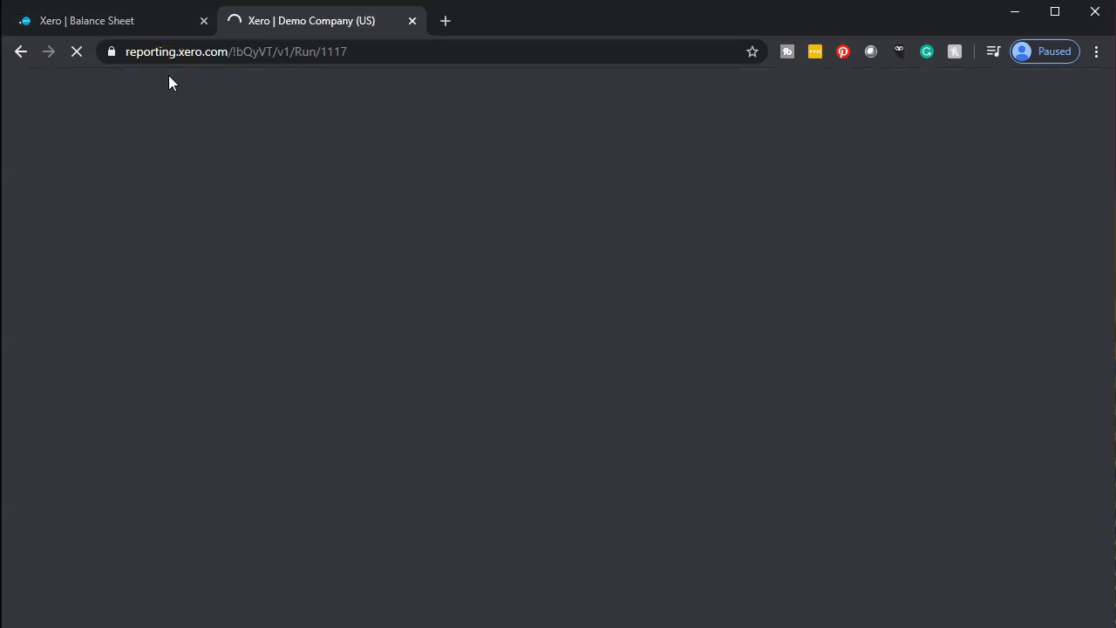
left_click(131, 21)
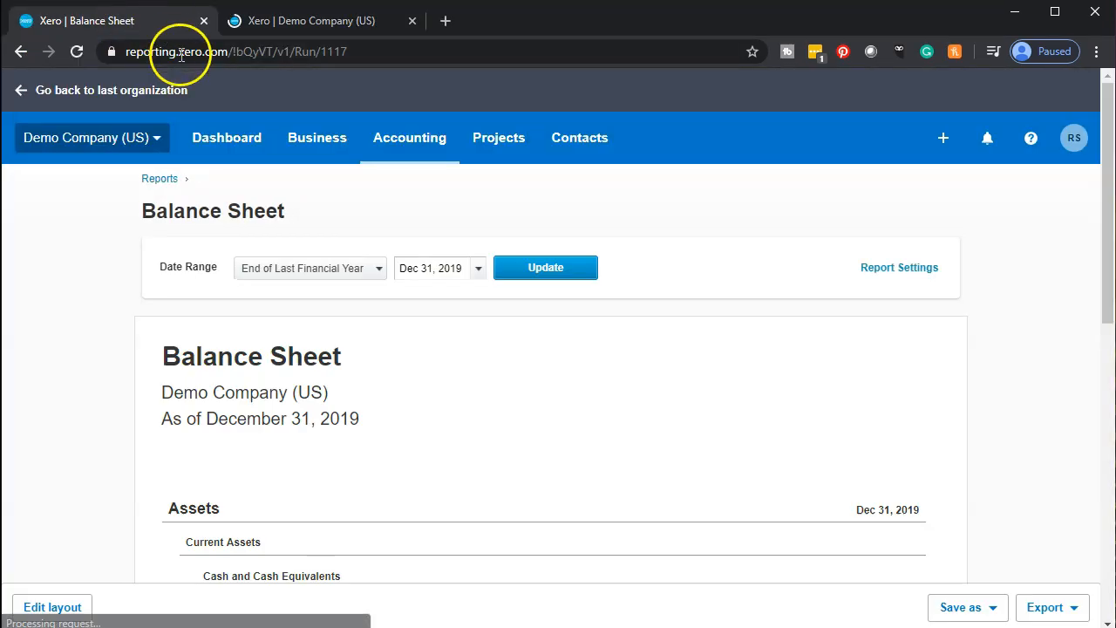
left_click(399, 150)
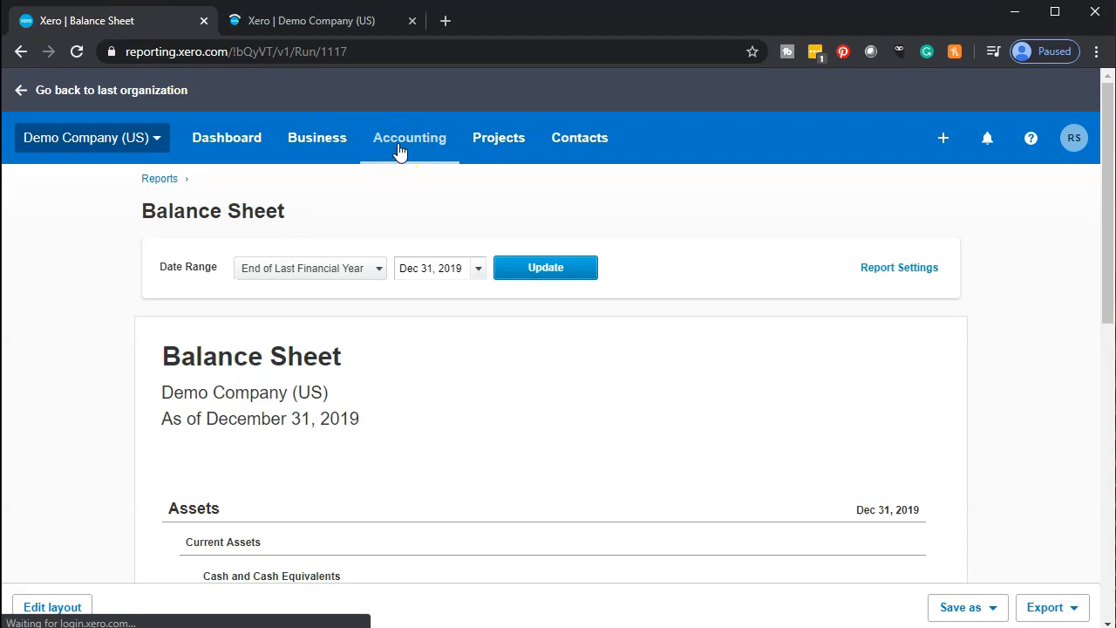
left_click(417, 504)
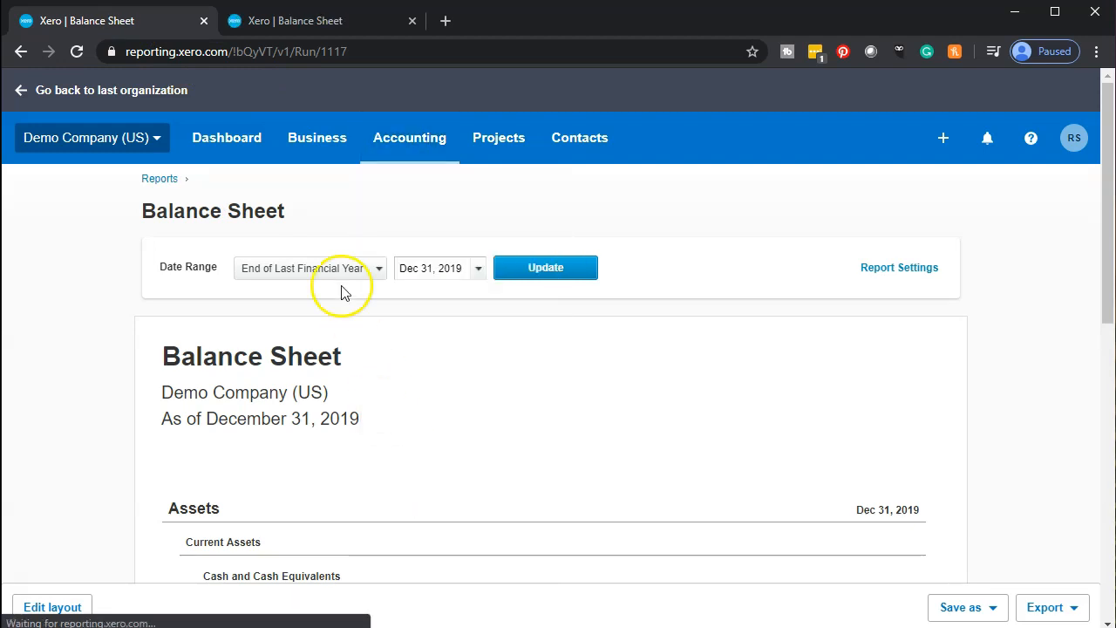
Duplicate the Income Statement tab and return to the enlarged Balance Sheet tab.
right_click(116, 26)
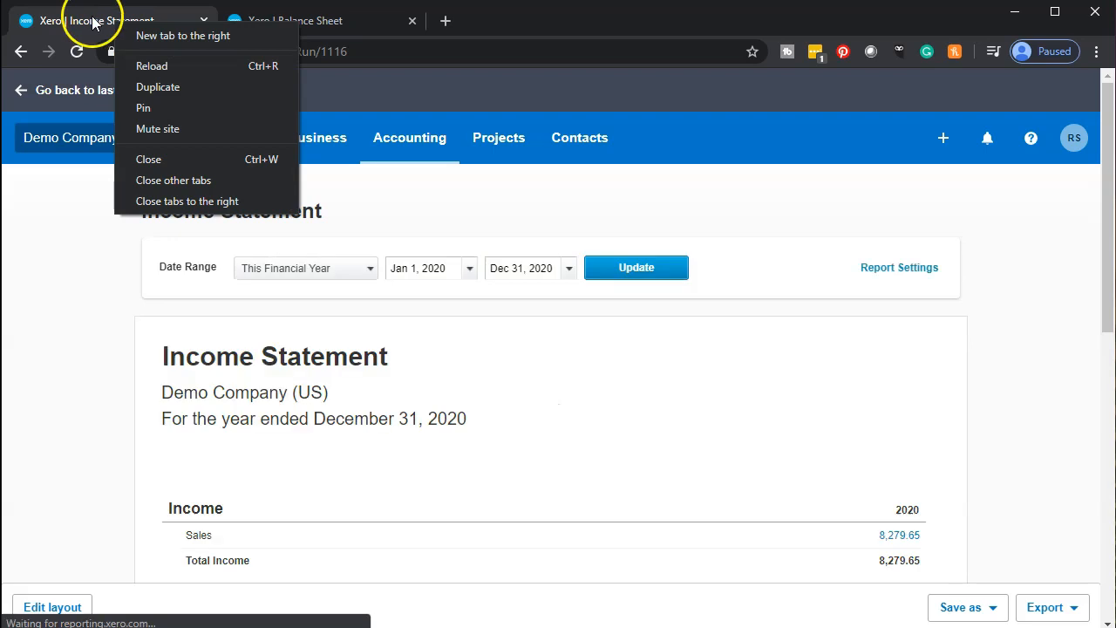
left_click(139, 83)
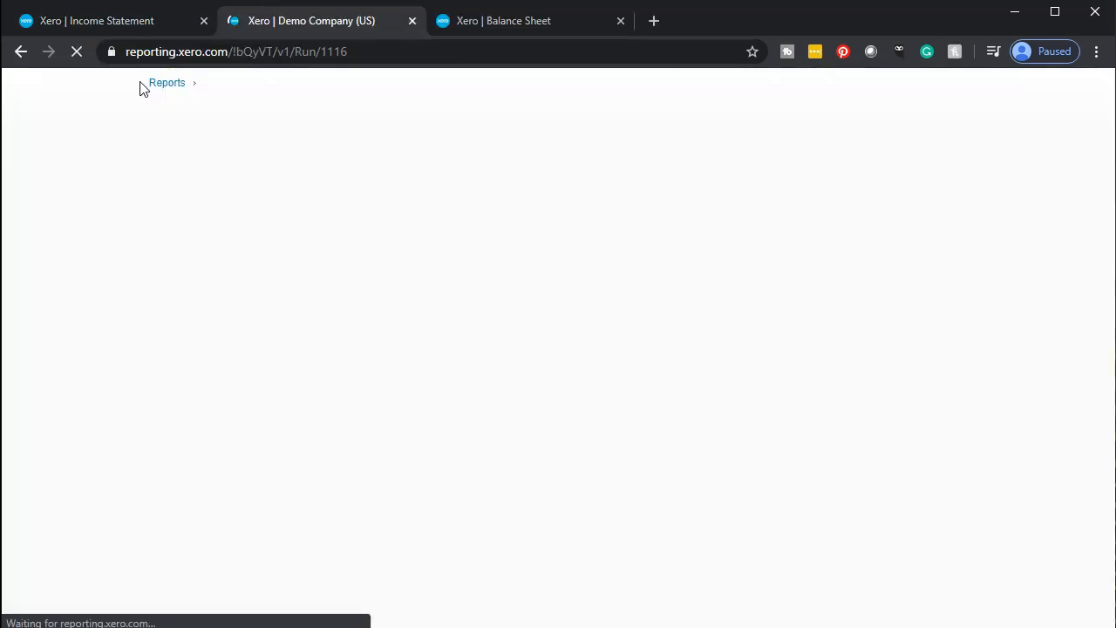
left_click(491, 21)
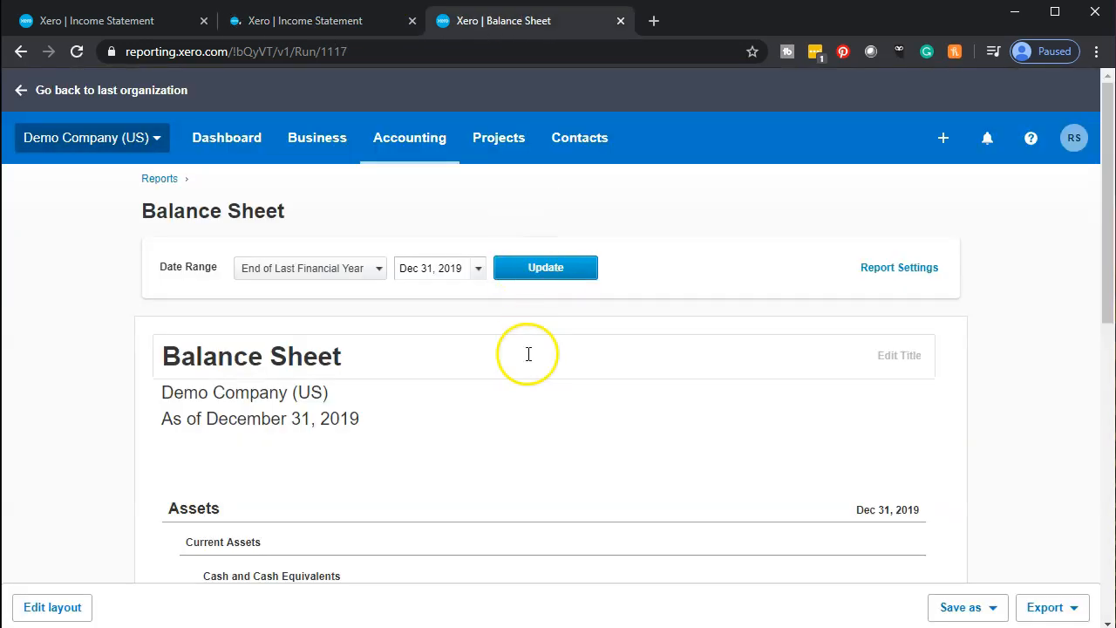
key("ctrl+plus")
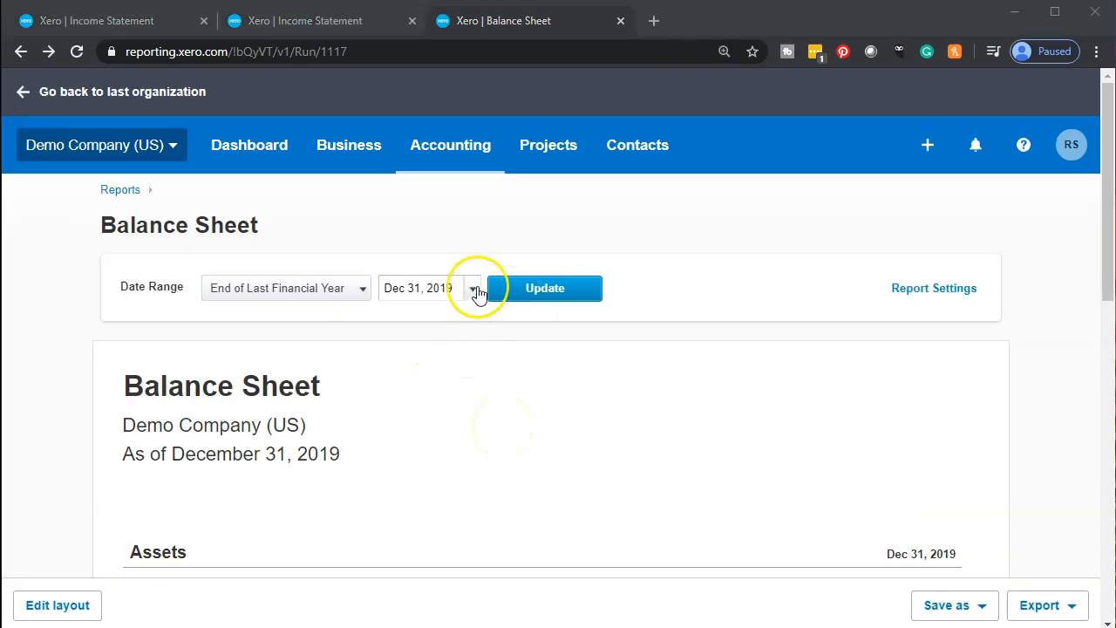
Rerun the Balance Sheet as of May 31, 2020 and view Accounts Payable of 10,341.84.
left_click(474, 290)
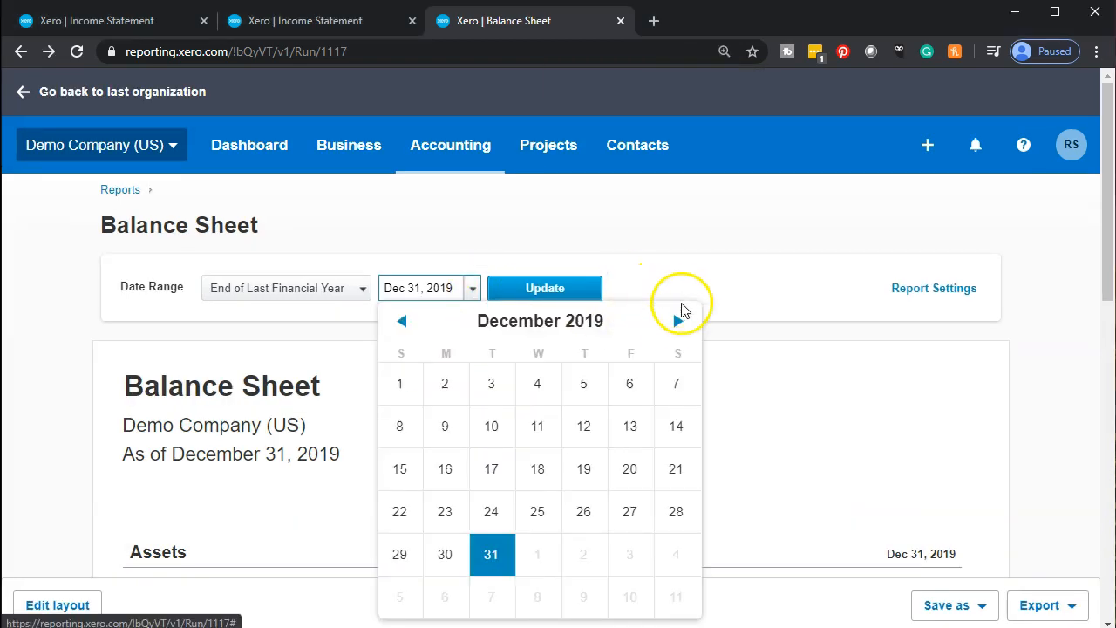
left_click(675, 321)
left_click(675, 321)
left_click(676, 321)
left_click(675, 320)
left_click(676, 321)
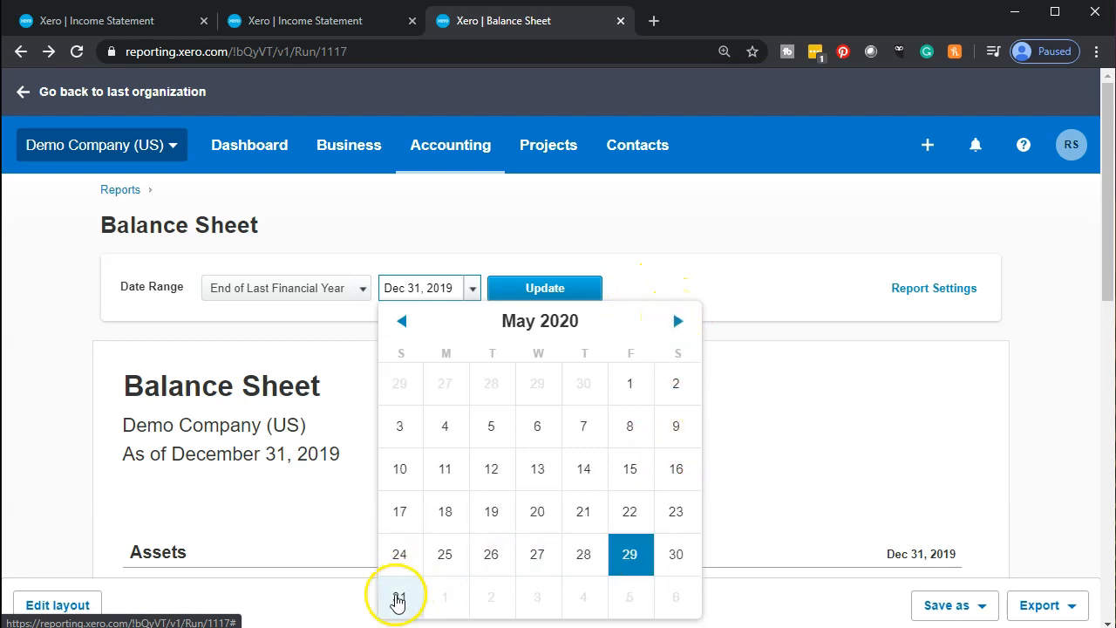
left_click(399, 596)
left_click(567, 301)
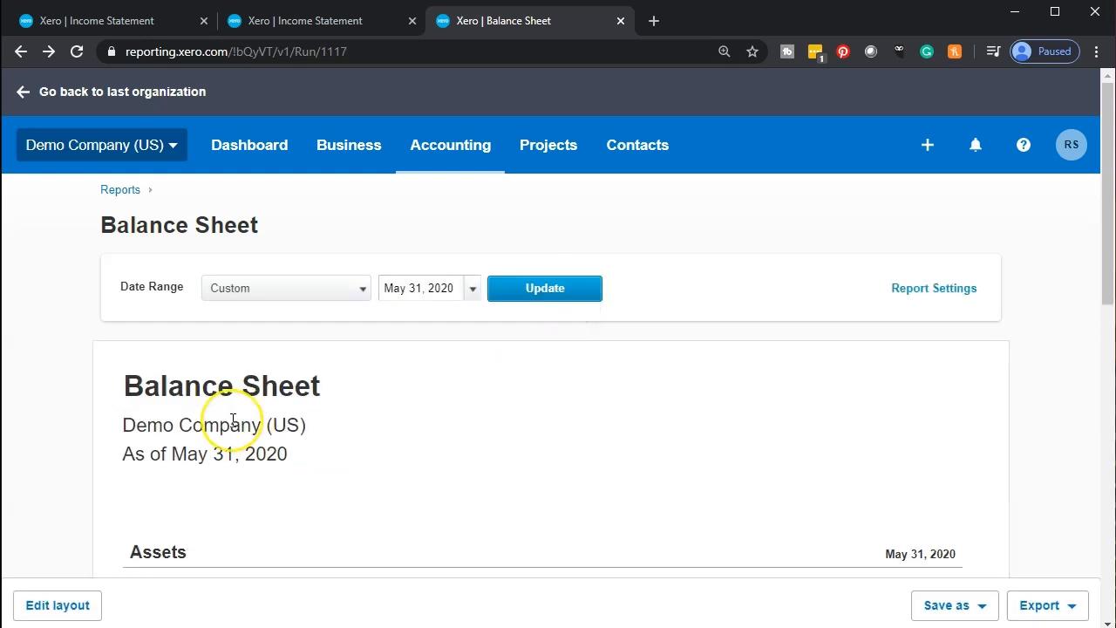
scroll(233, 421, "down", 2)
scroll(233, 421, "down", 5)
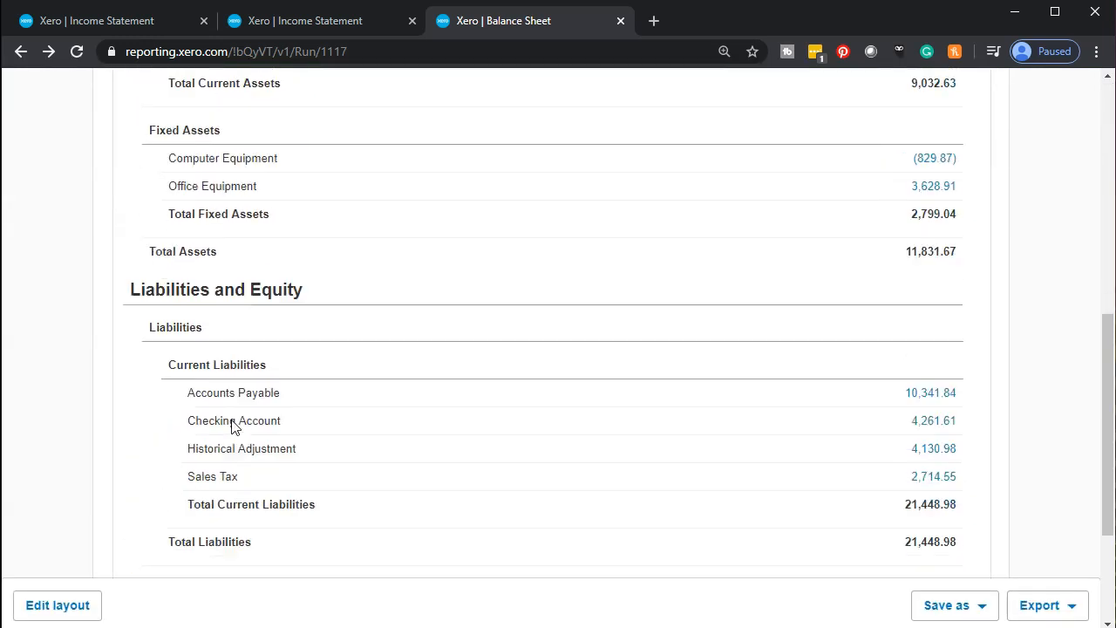
scroll(230, 417, "down", 2)
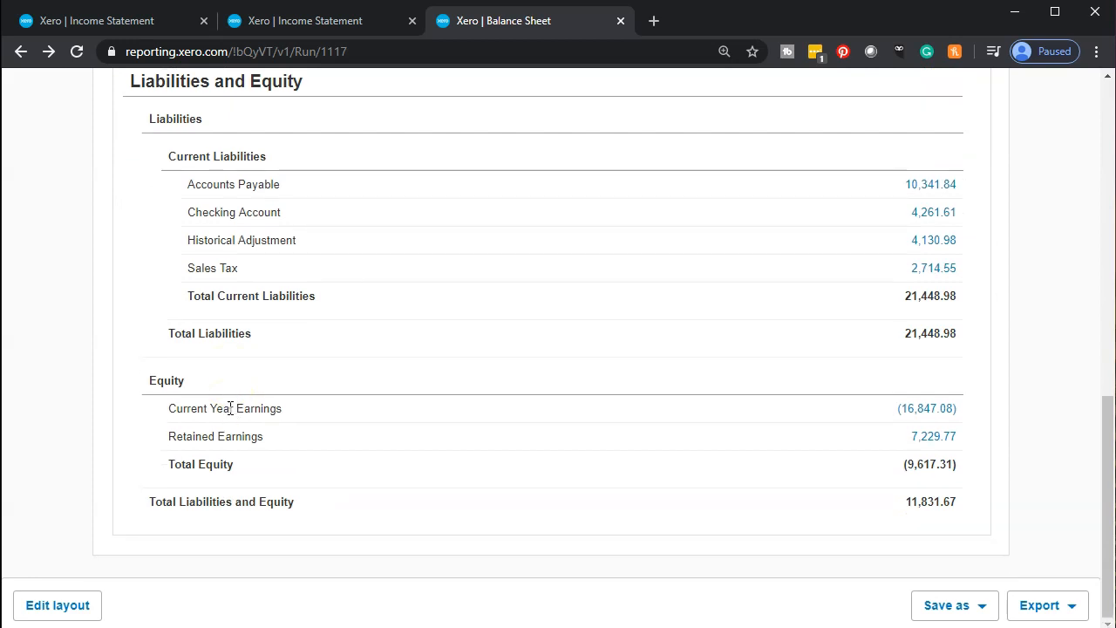
Drill into Accounts Payable transactions for January 1–May 31, 2020 and compare them against QuickBooks.
left_click(925, 186)
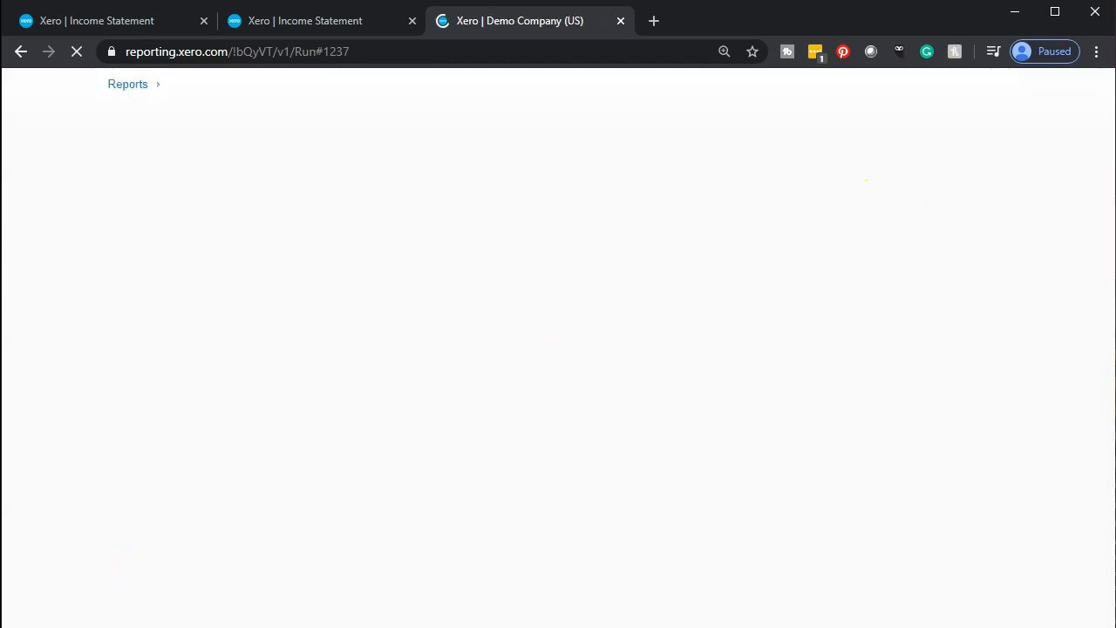
scroll(122, 513, "down", 15)
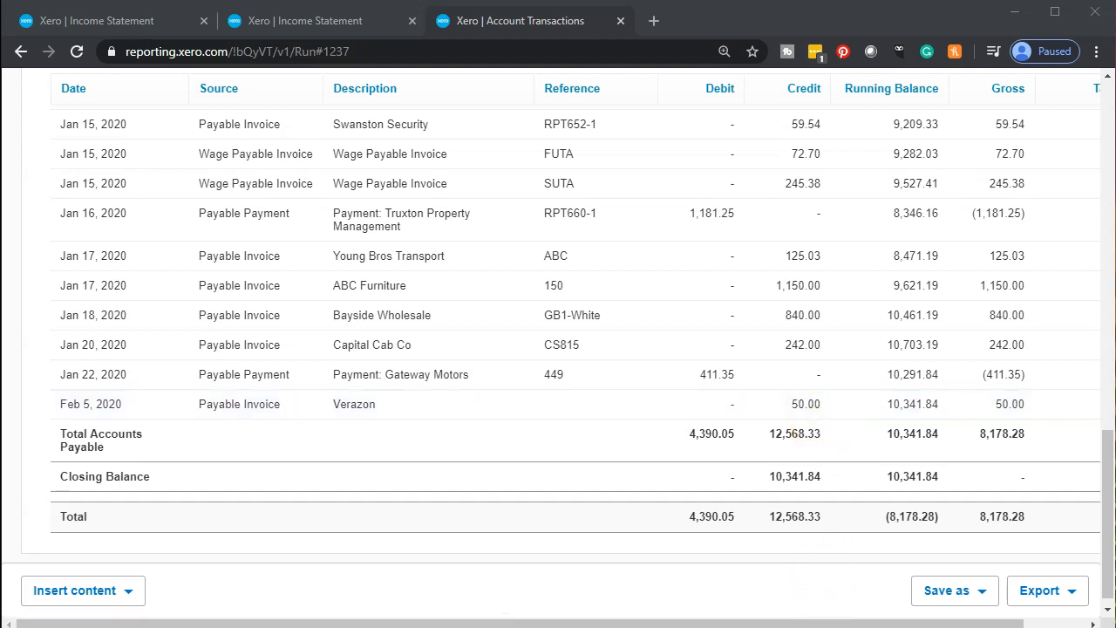
left_click(808, 610)
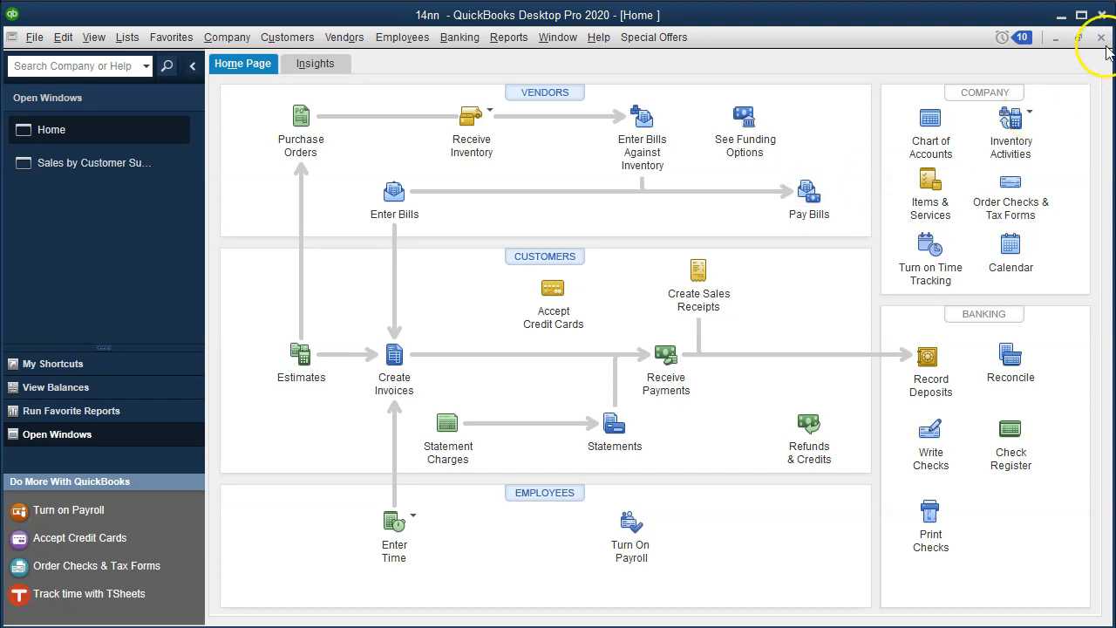
left_click(1059, 16)
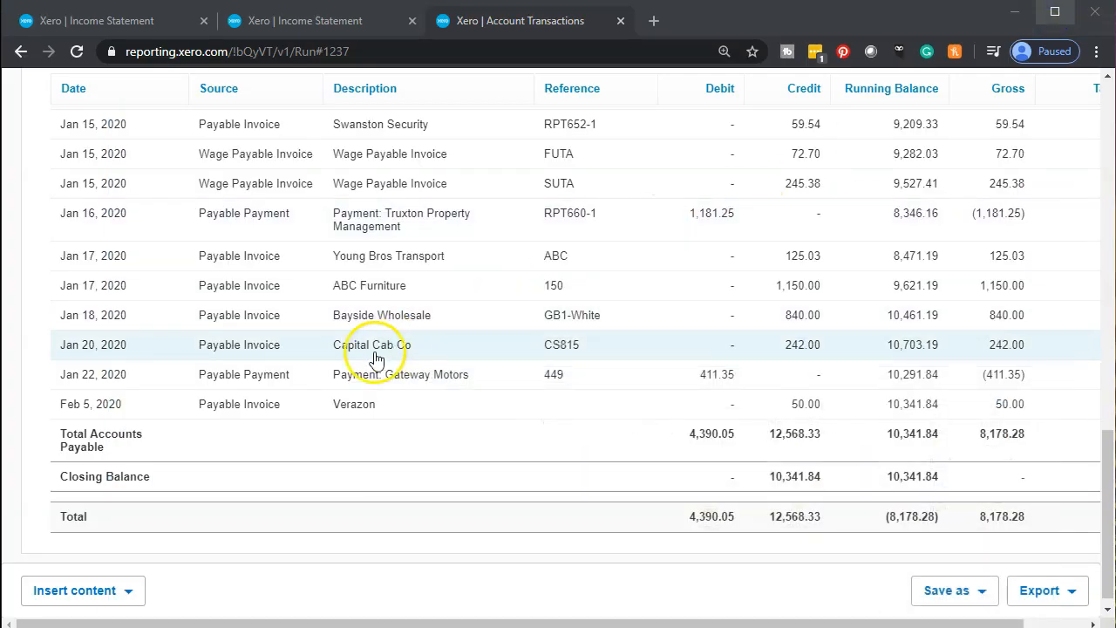
scroll(207, 370, "up", 15)
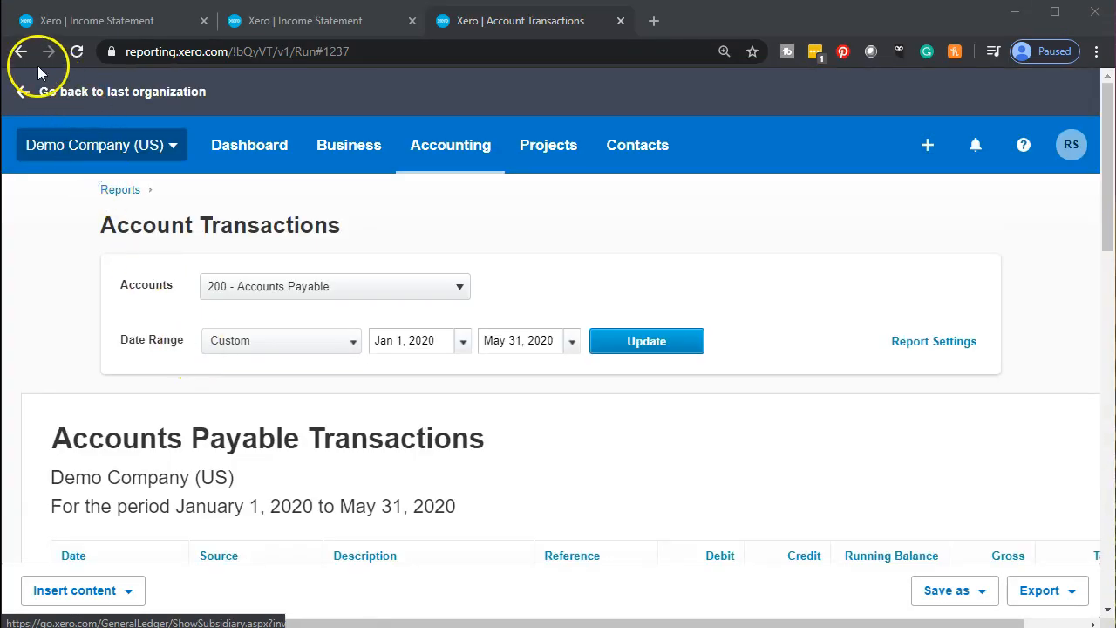
Go from the reports to the dashboard and open the 18 bills awaiting payment.
left_click(21, 54)
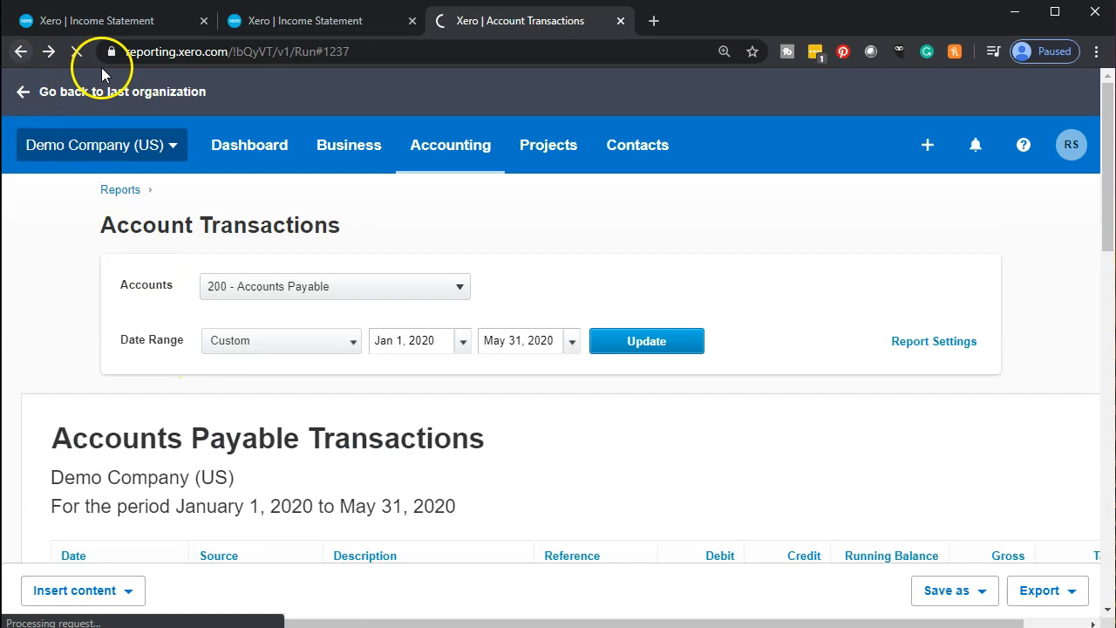
left_click(121, 25)
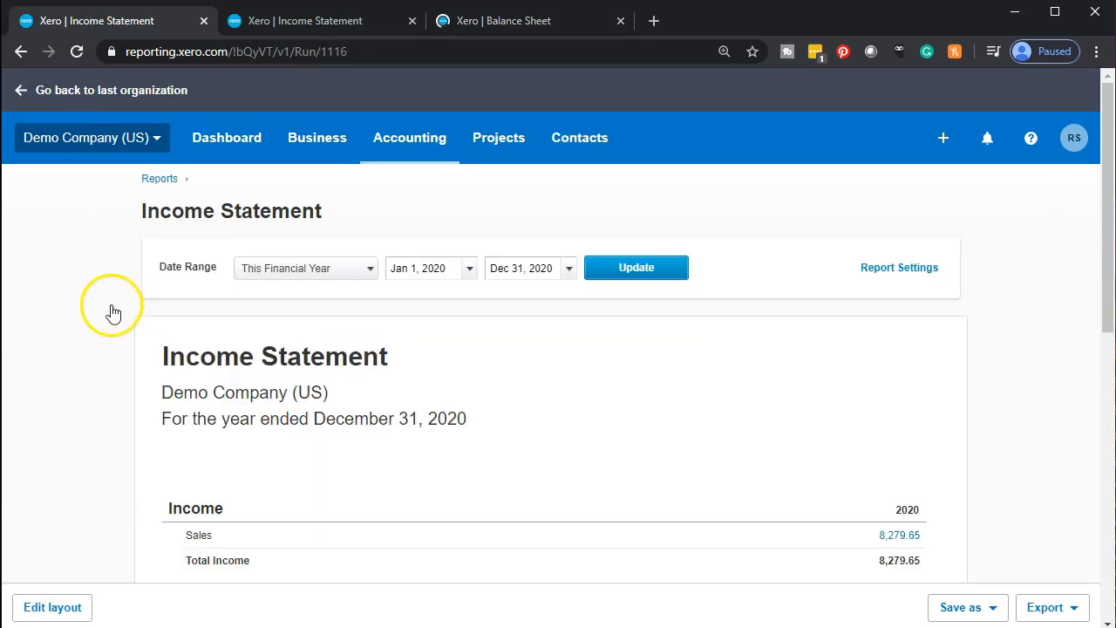
left_click(243, 154)
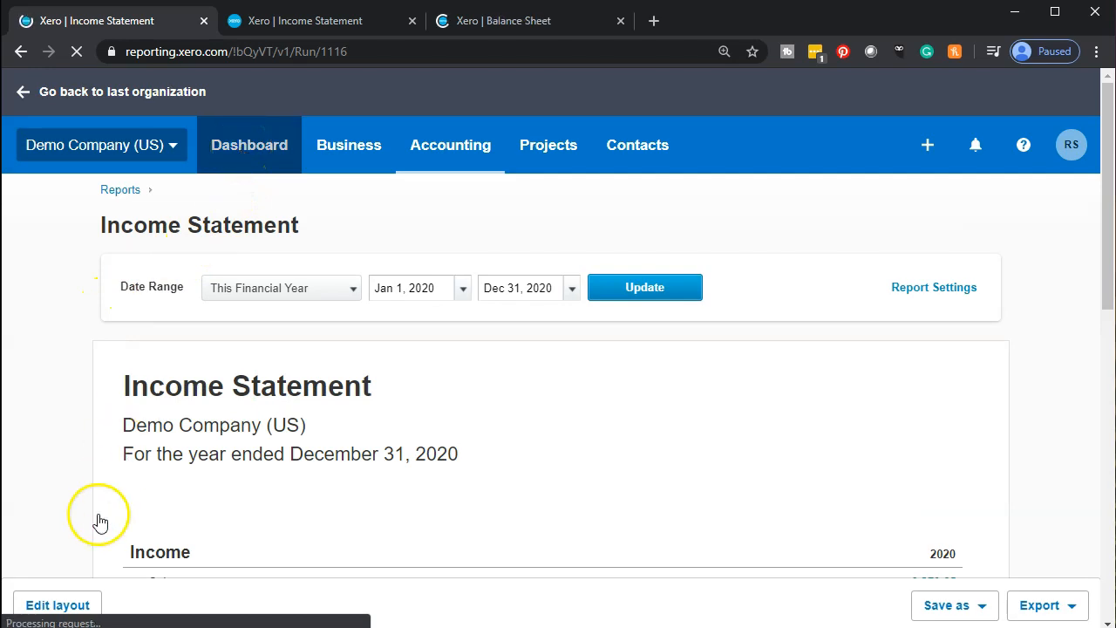
scroll(400, 426, "down", 6)
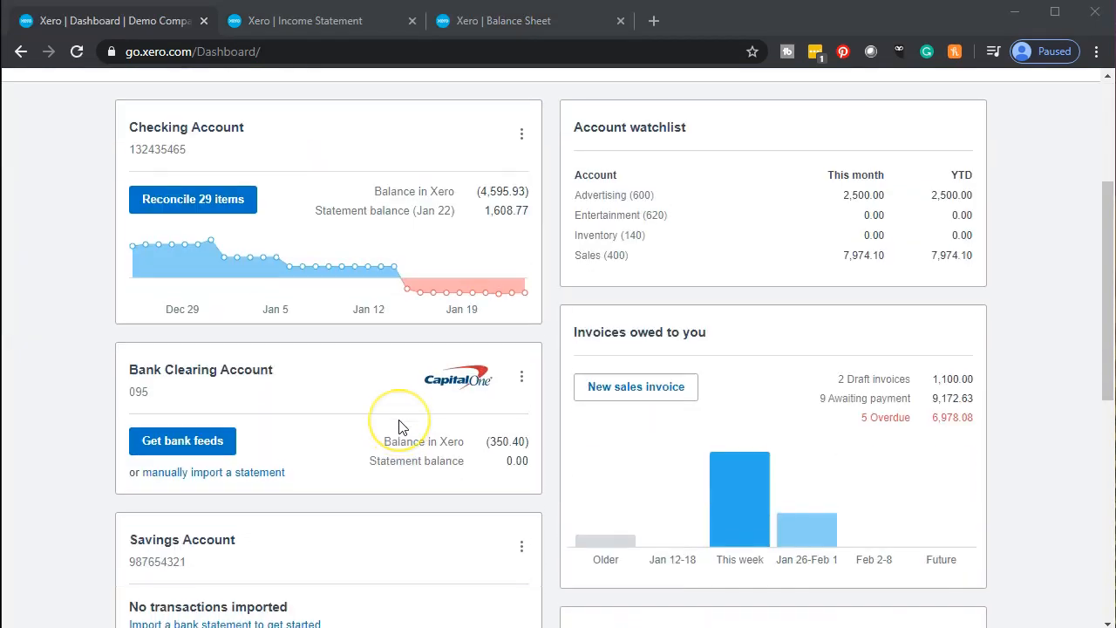
scroll(399, 425, "down", 1)
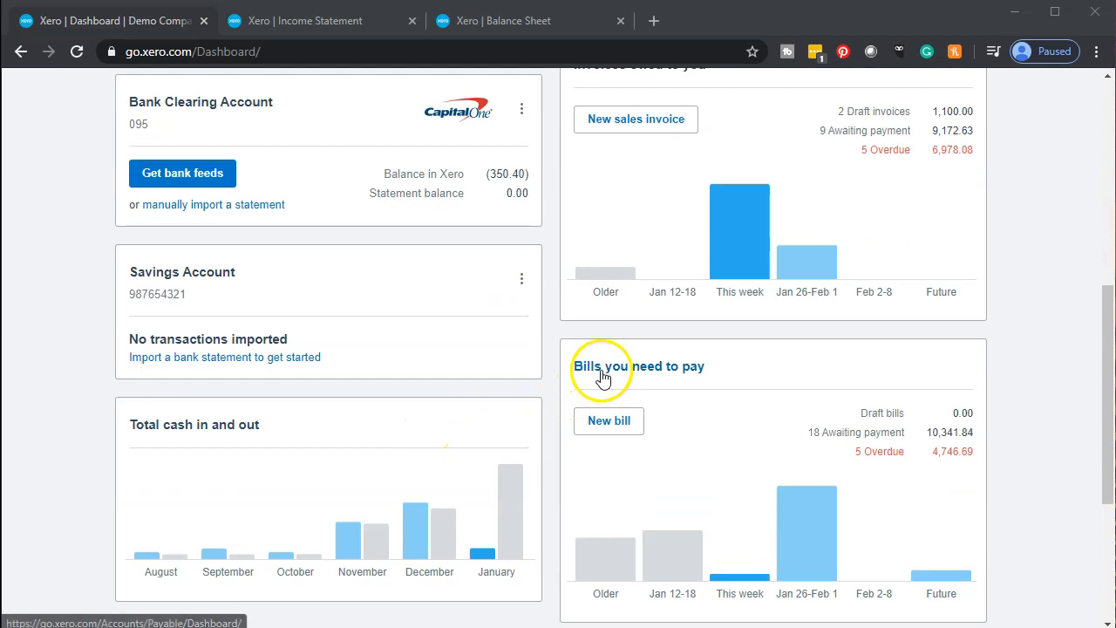
left_click(601, 373)
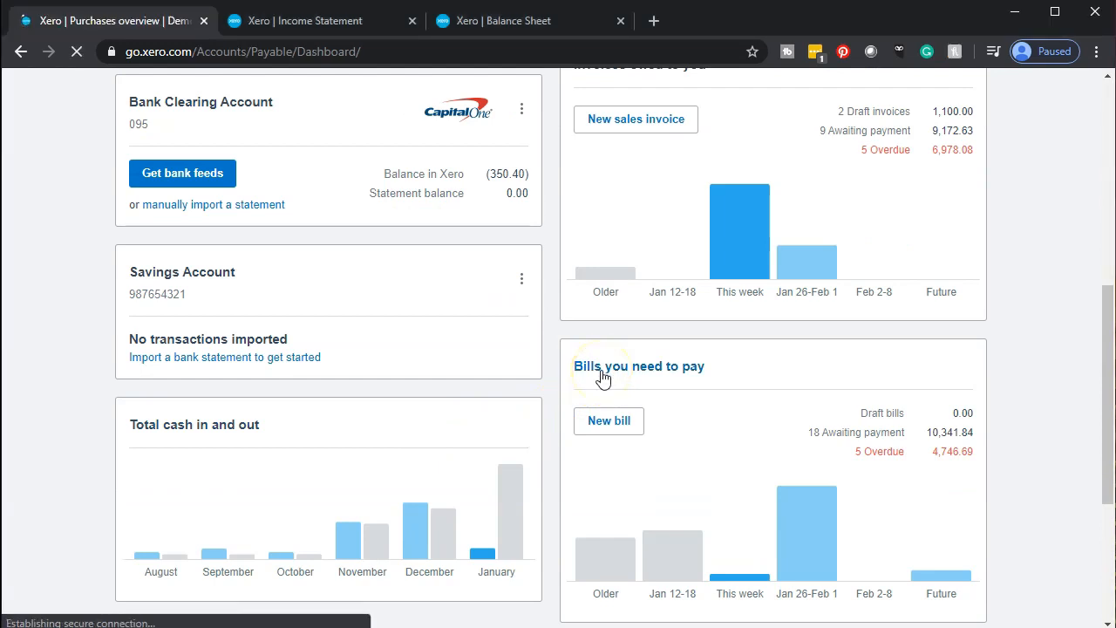
scroll(602, 378, "down", 3)
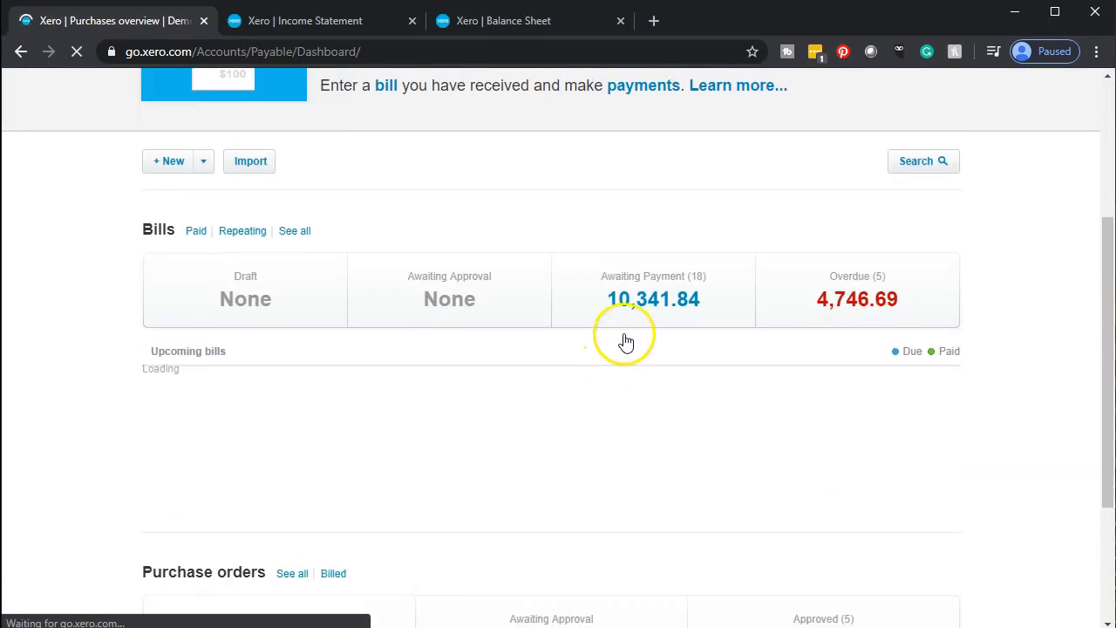
left_click(635, 312)
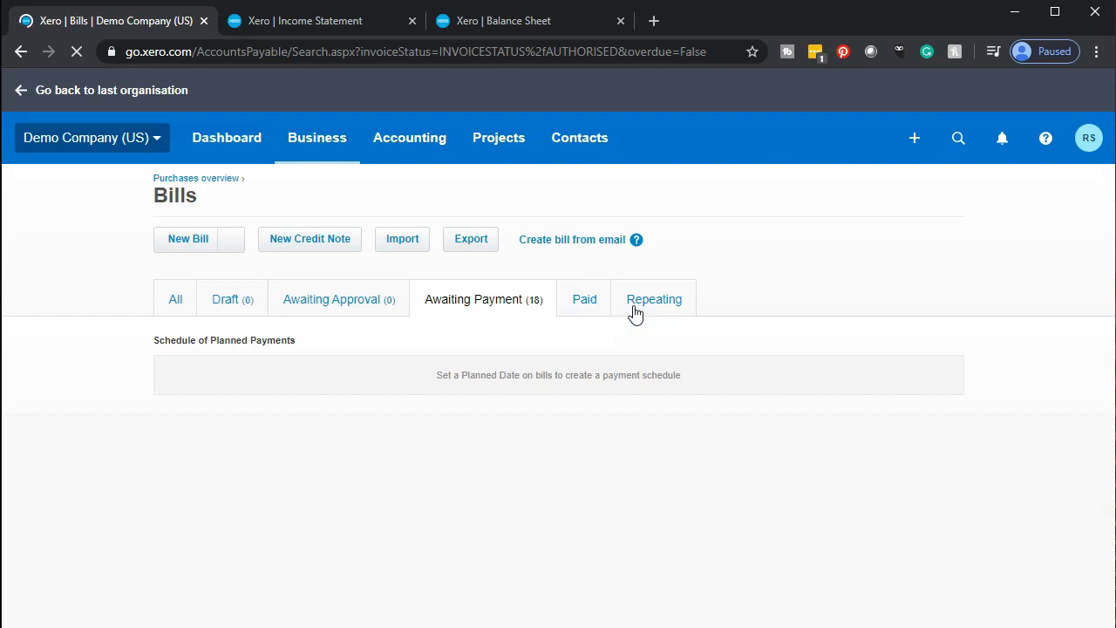
Dismiss the bills-by-email tip on the Awaiting Payment list.
scroll(636, 317, "down", 2)
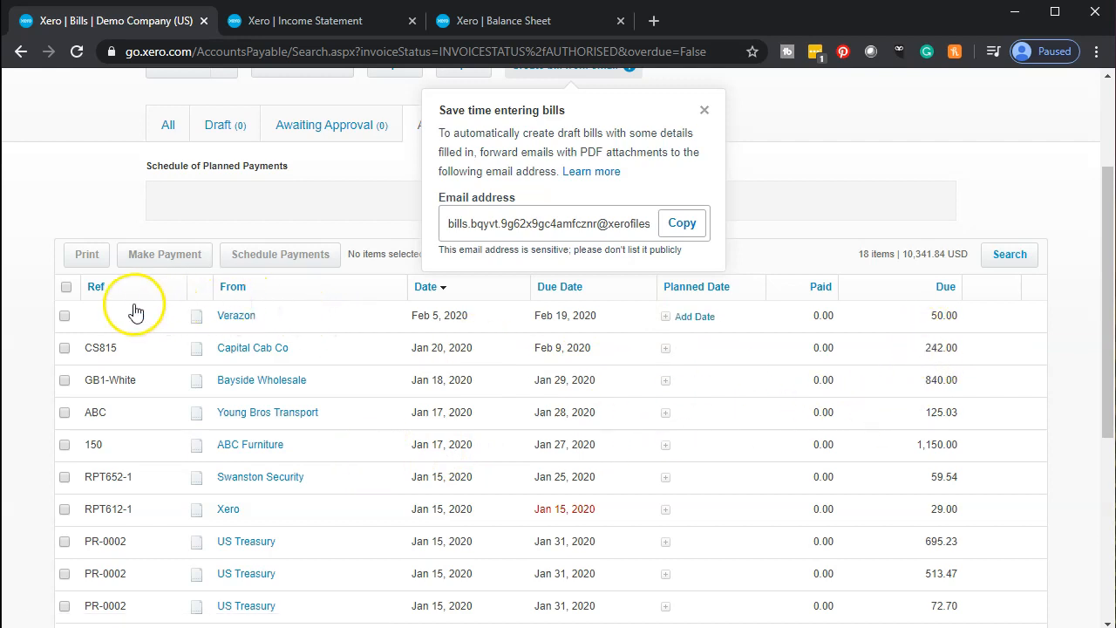
left_click(704, 111)
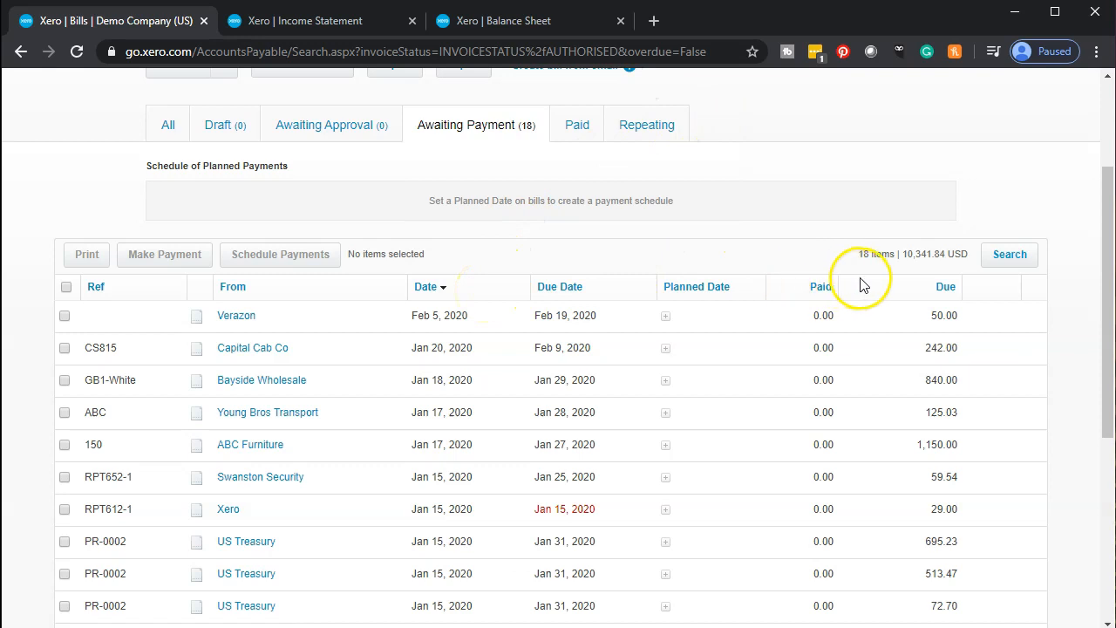
left_click(331, 329)
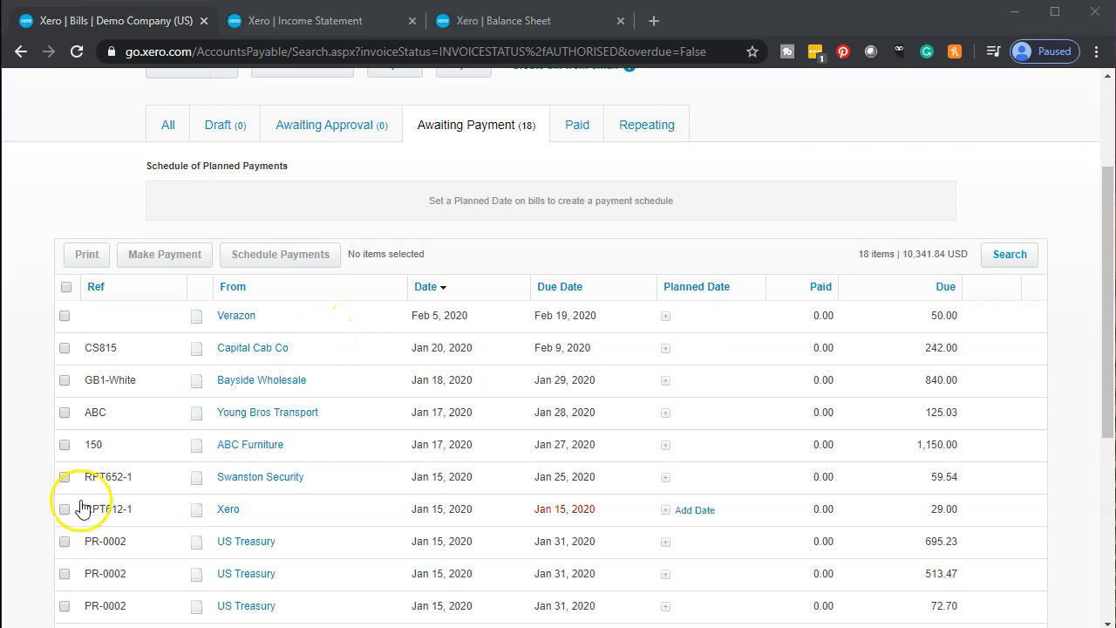
Tick and untick the Verazon and Capital Cab Co bills, then open the Verazon 50.00 bill.
left_click(65, 315)
left_click(65, 349)
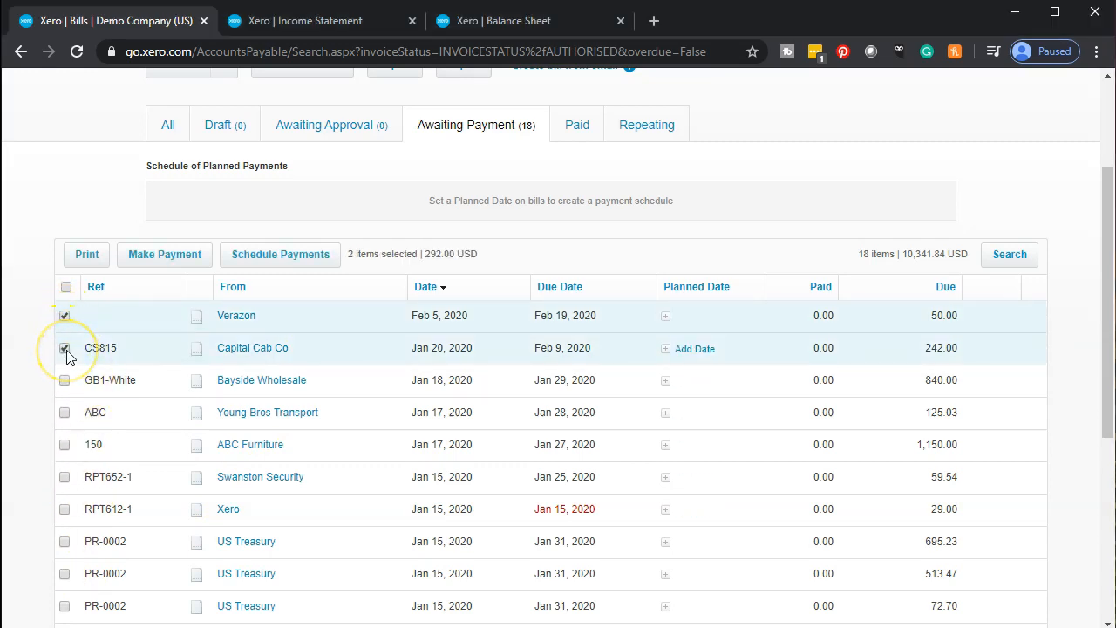
left_click(65, 348)
left_click(64, 316)
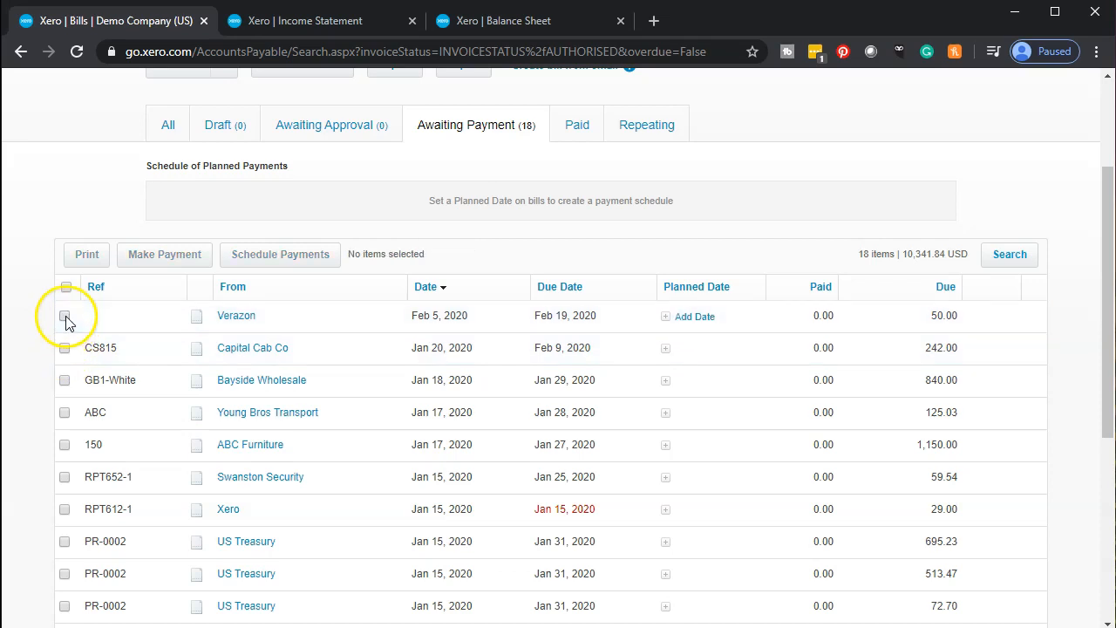
left_click(244, 321)
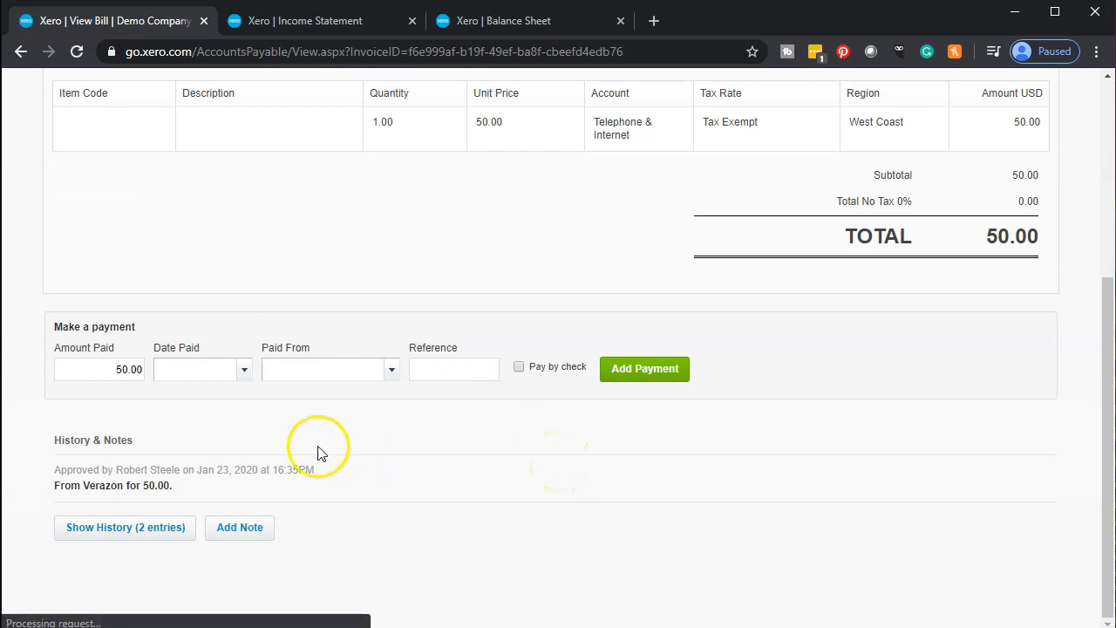
Pay Verazon's 50.00 by check on May 6, 2020 from 090 - Checking Account.
scroll(137, 421, "up", 4)
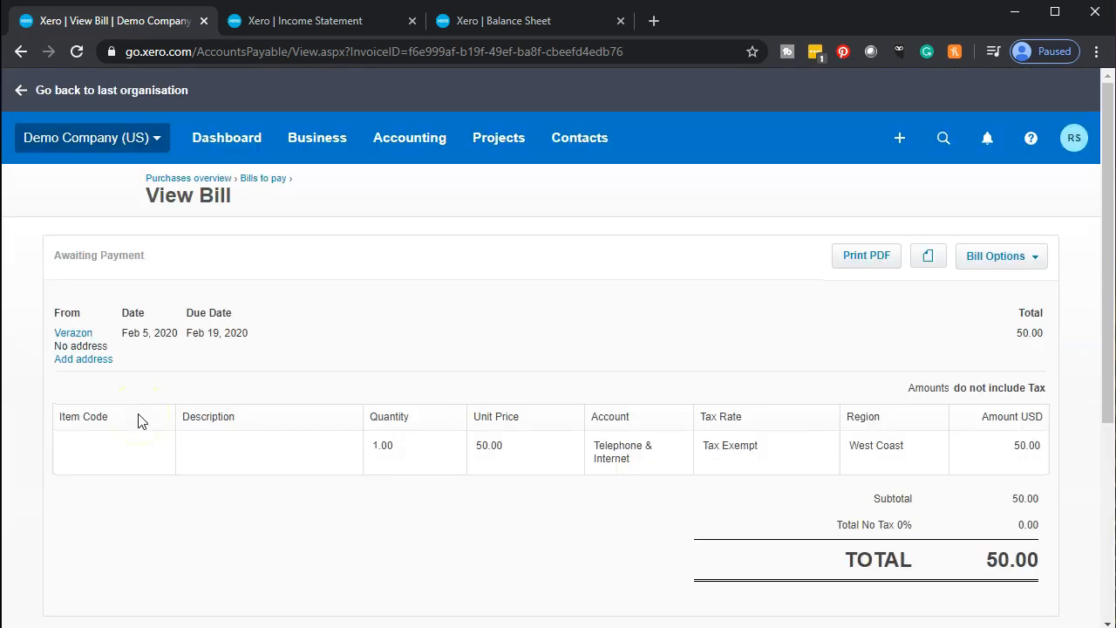
scroll(138, 421, "down", 4)
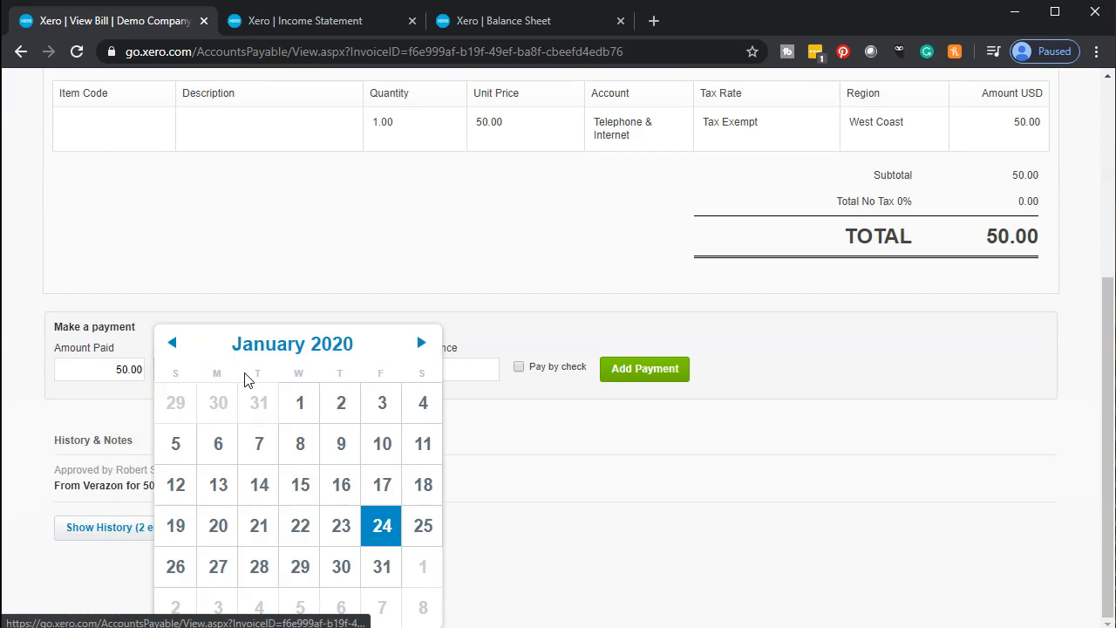
left_click(422, 345)
left_click(423, 345)
left_click(422, 345)
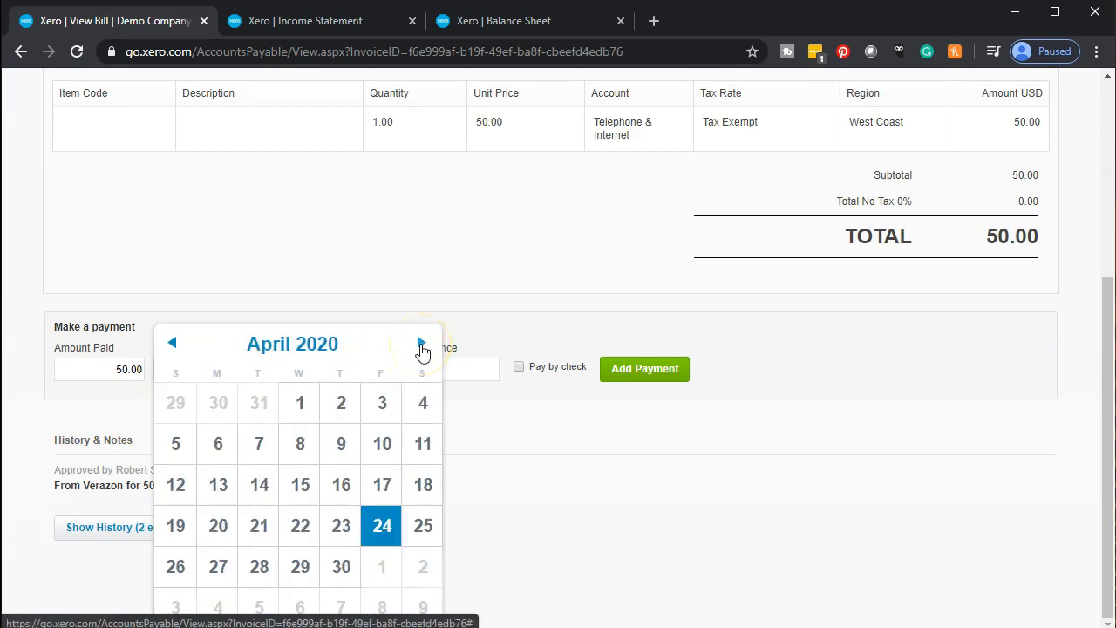
left_click(422, 346)
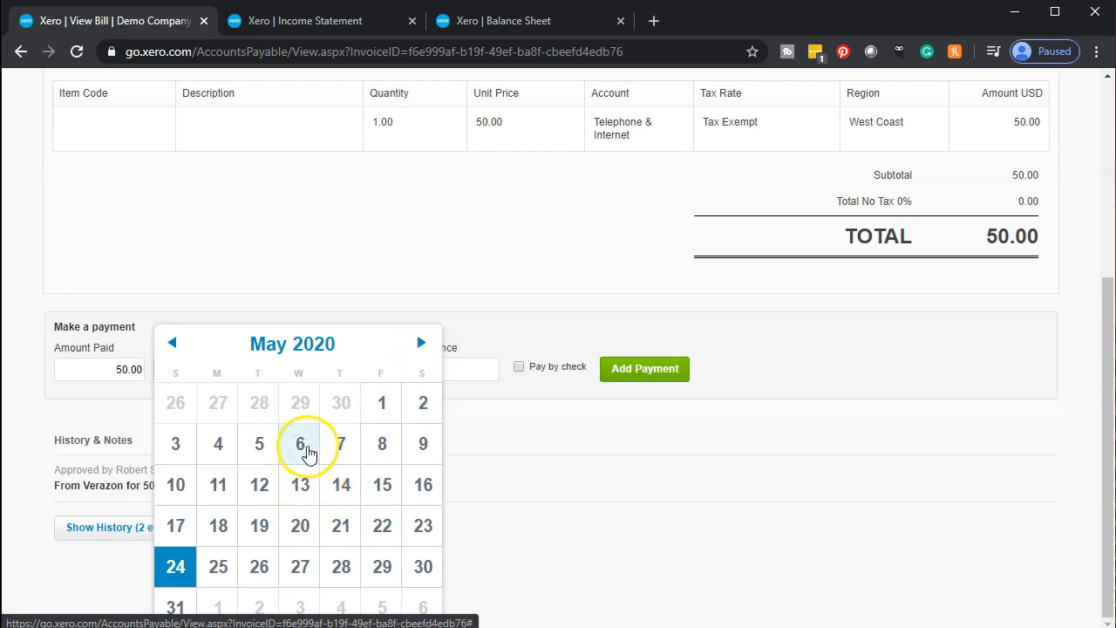
left_click(312, 451)
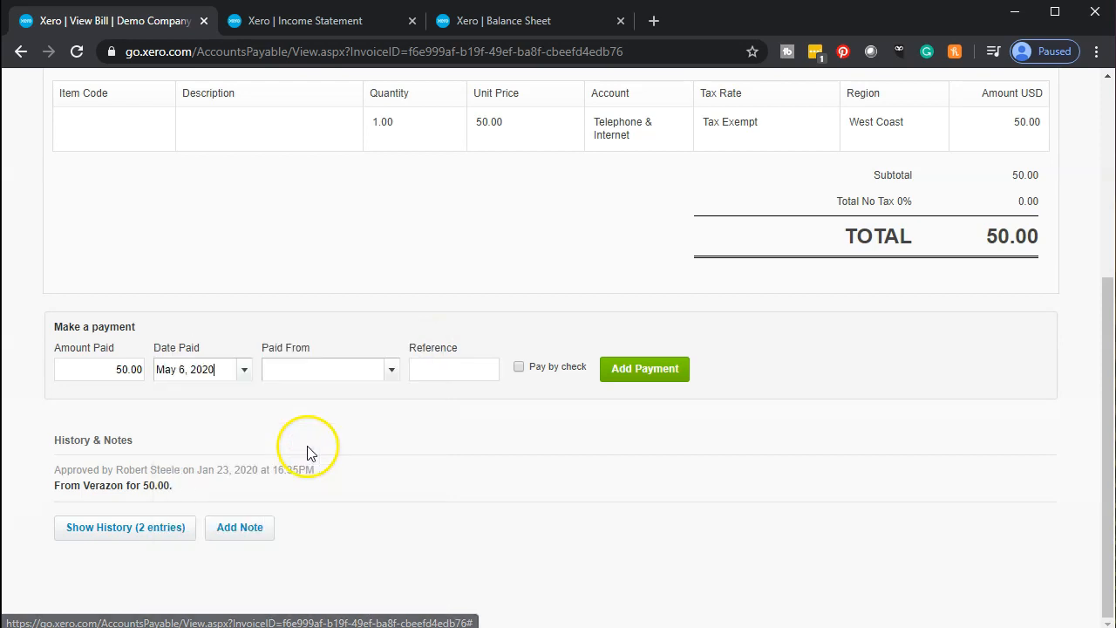
left_click(392, 380)
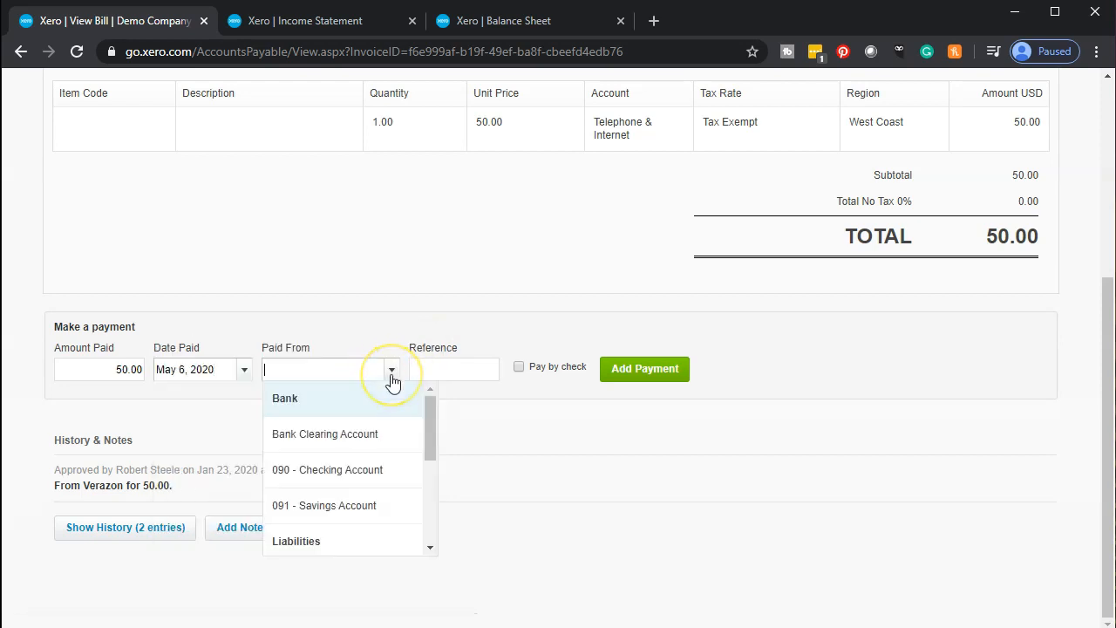
left_click(364, 472)
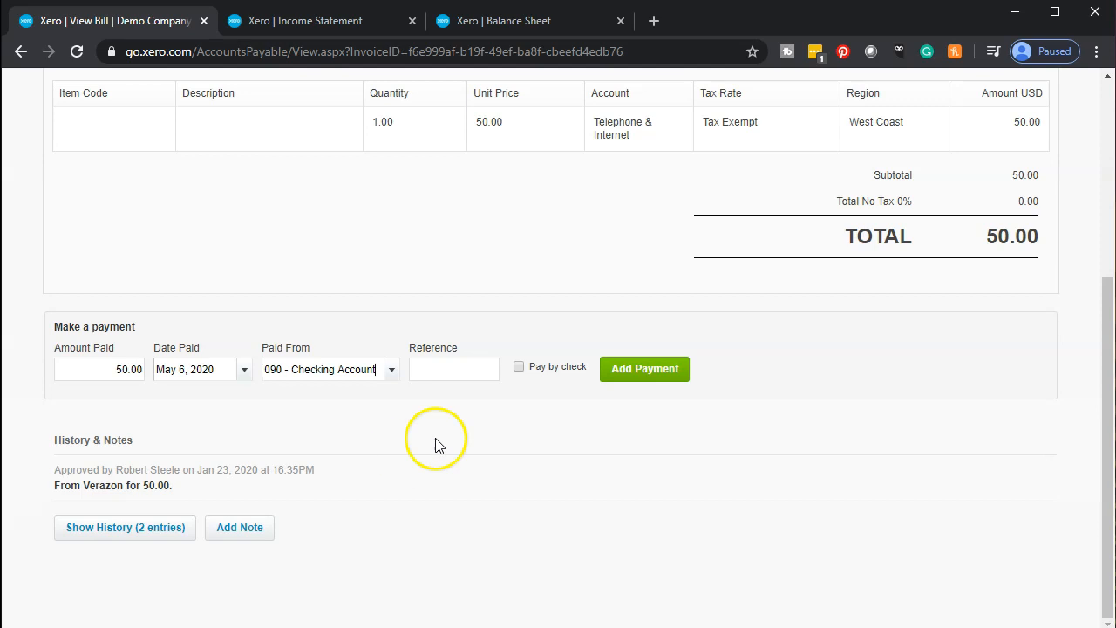
left_click(519, 367)
left_click(624, 370)
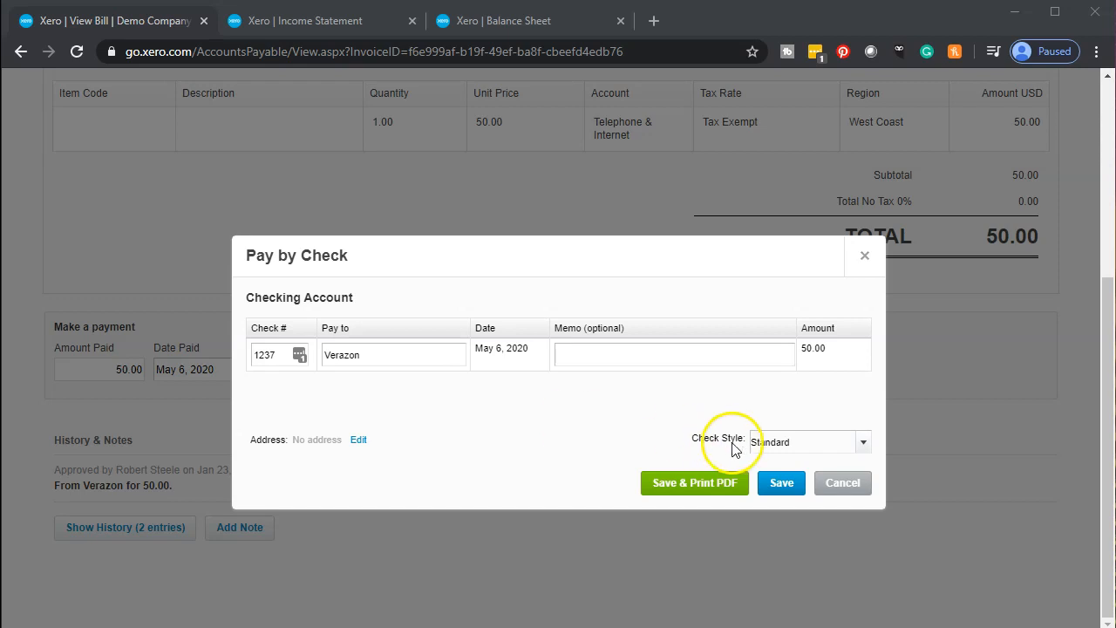
Save check 1237 to Verazon for 50.00 in Standard style.
left_click(785, 486)
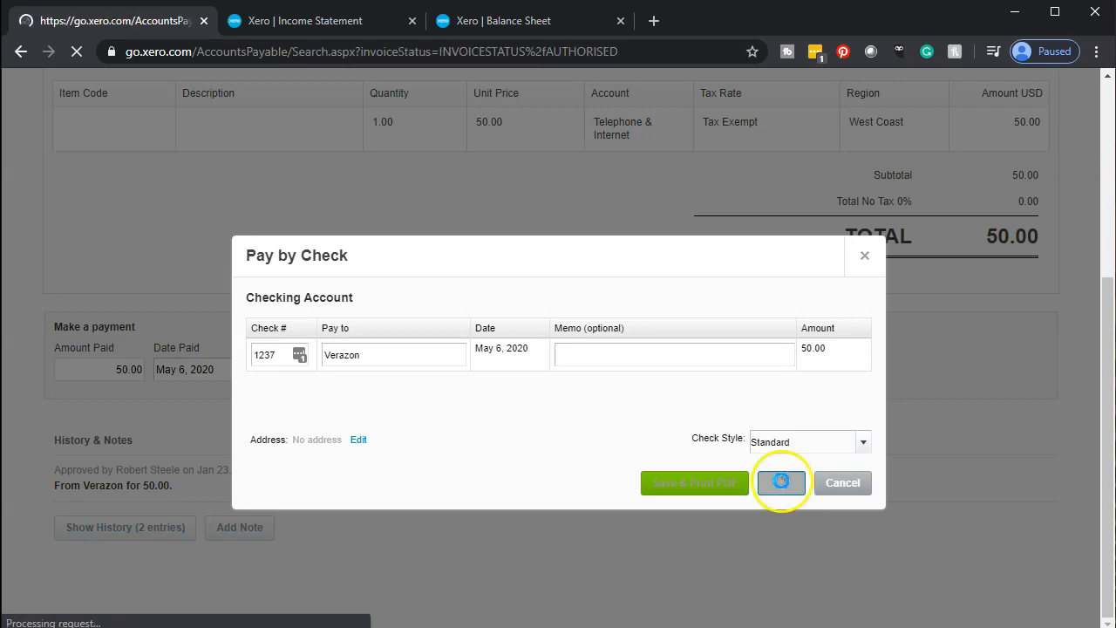
Select bills CS815, ABC and RPT612-1, totalling 396.03, and begin Make Payment.
scroll(84, 450, "down", 2)
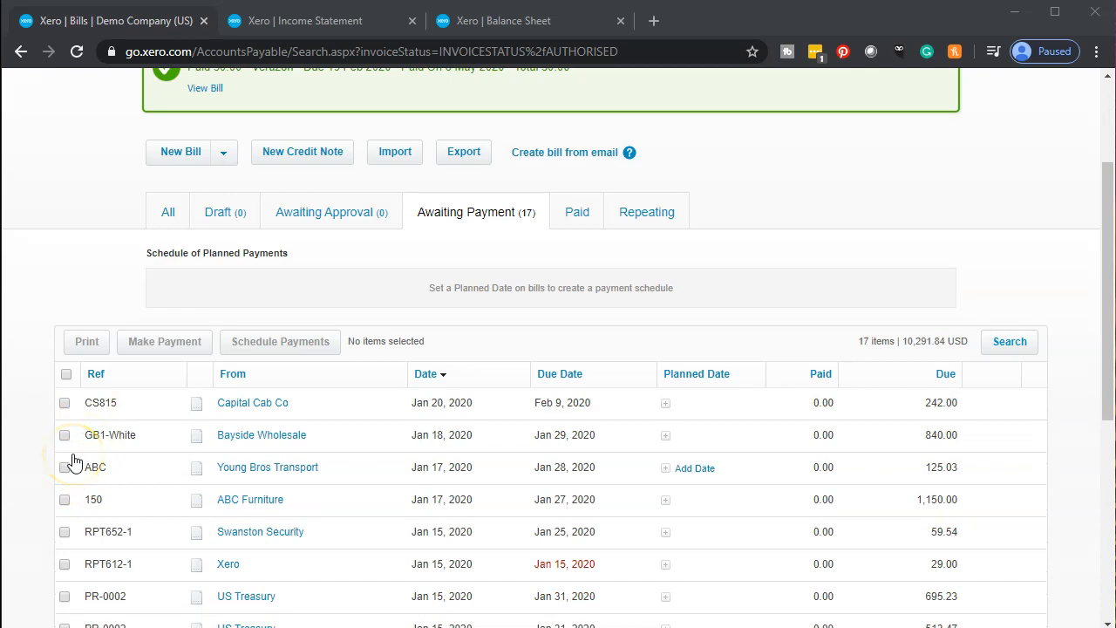
scroll(75, 462, "down", 1)
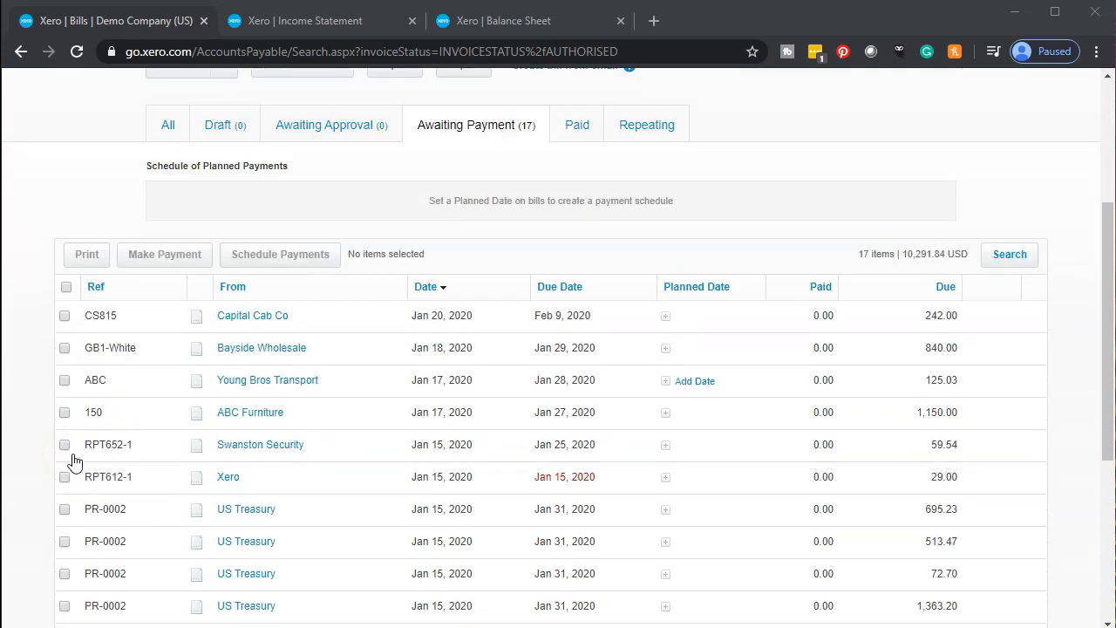
left_click(65, 317)
left_click(65, 380)
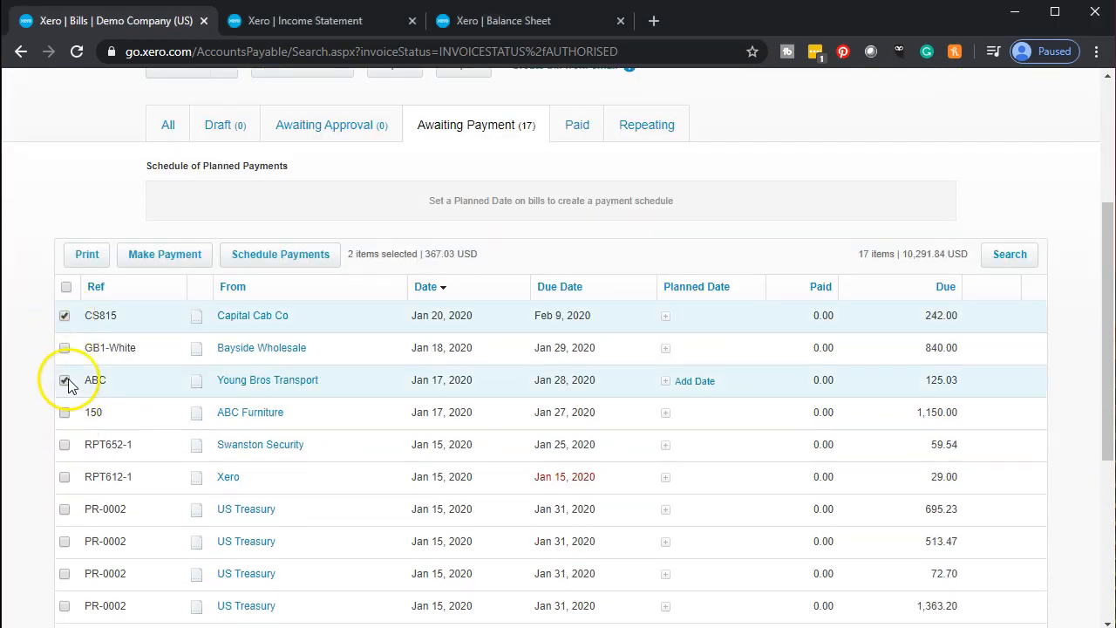
left_click(64, 477)
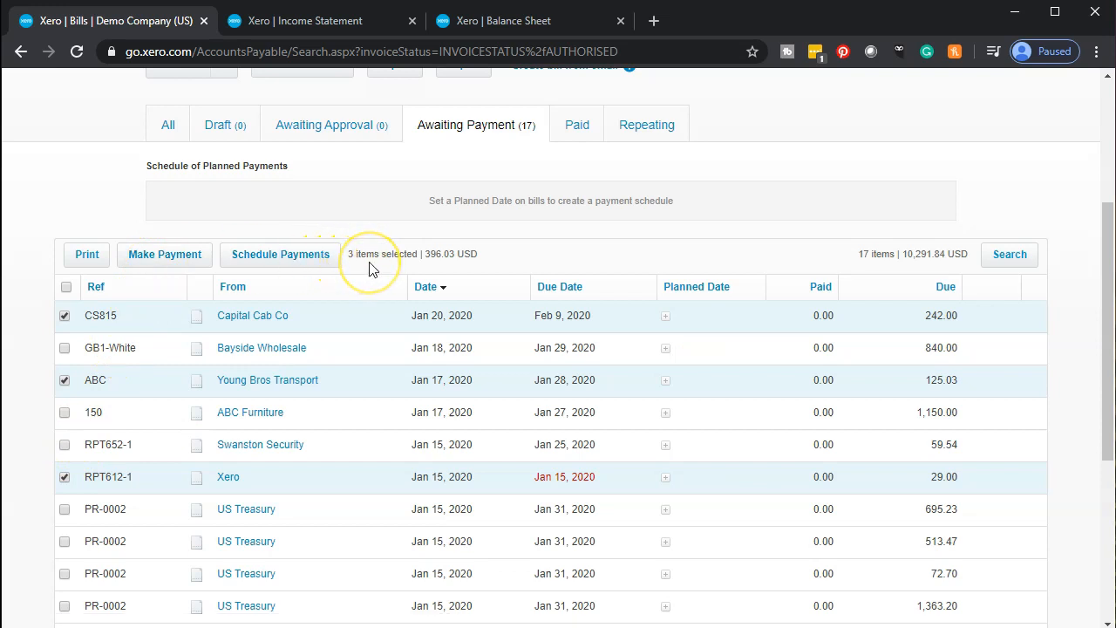
left_click(173, 257)
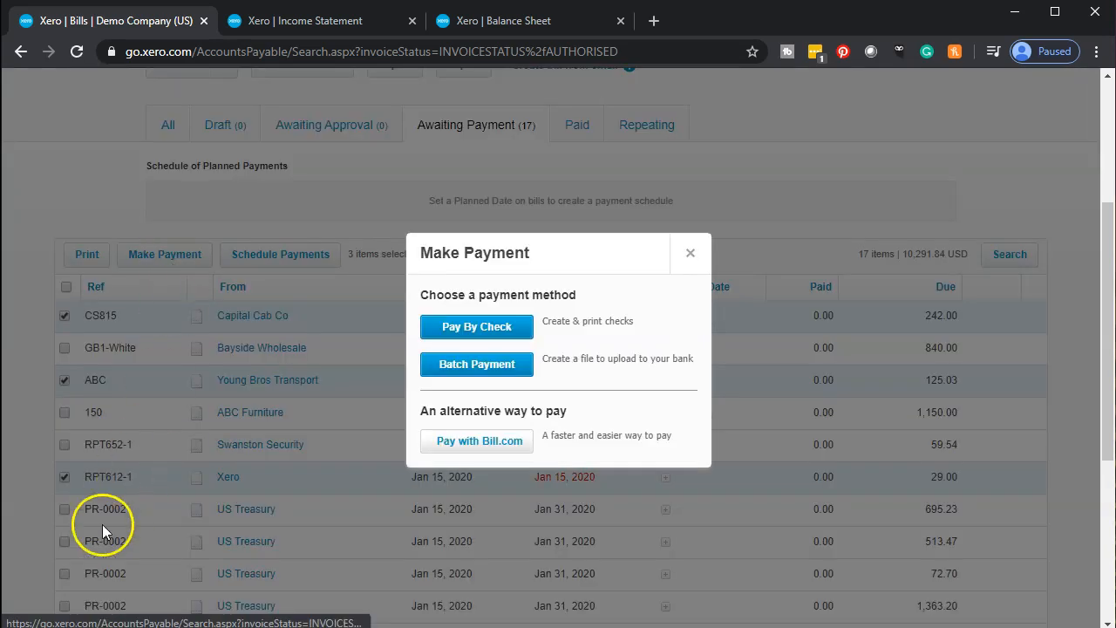
Pay the three bills with checks 1238–1240 drawn from Checking Account.
left_click(479, 328)
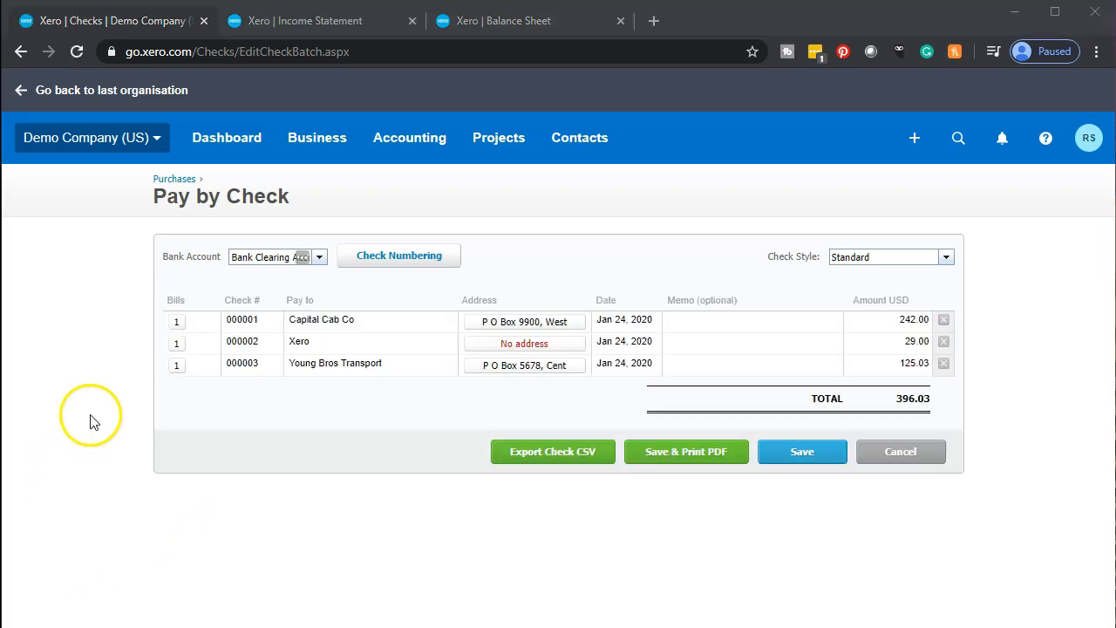
left_click(317, 262)
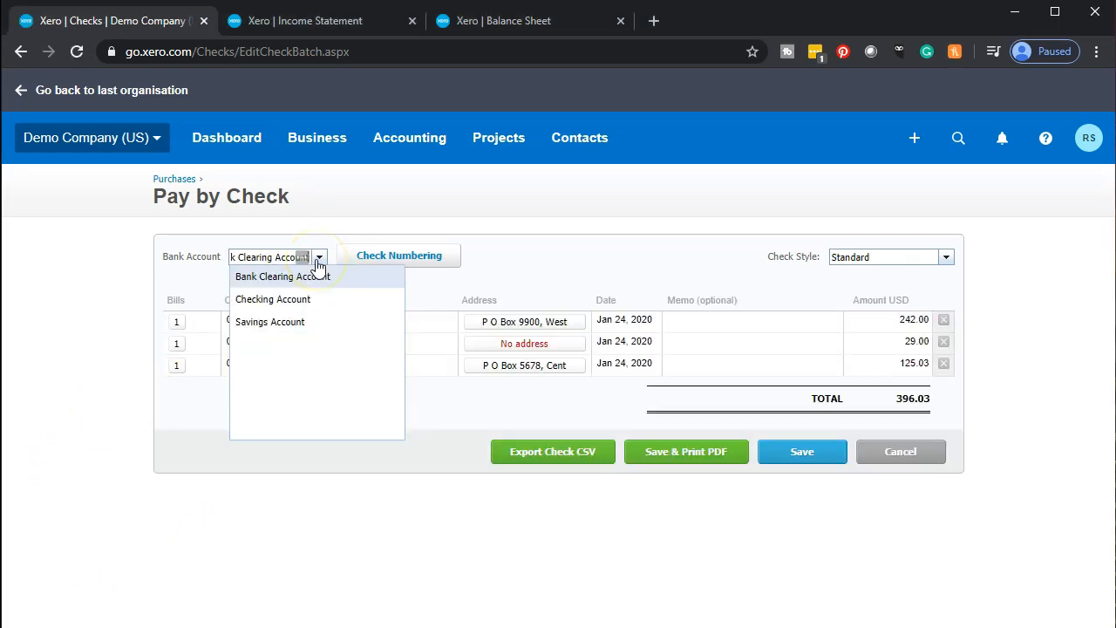
left_click(292, 300)
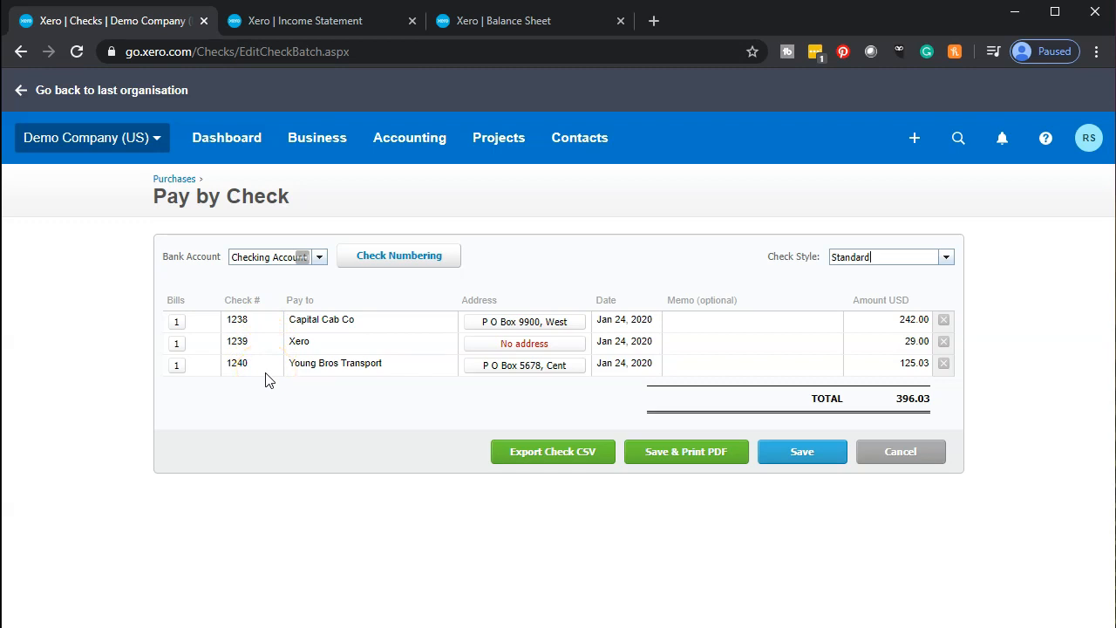
left_click(797, 455)
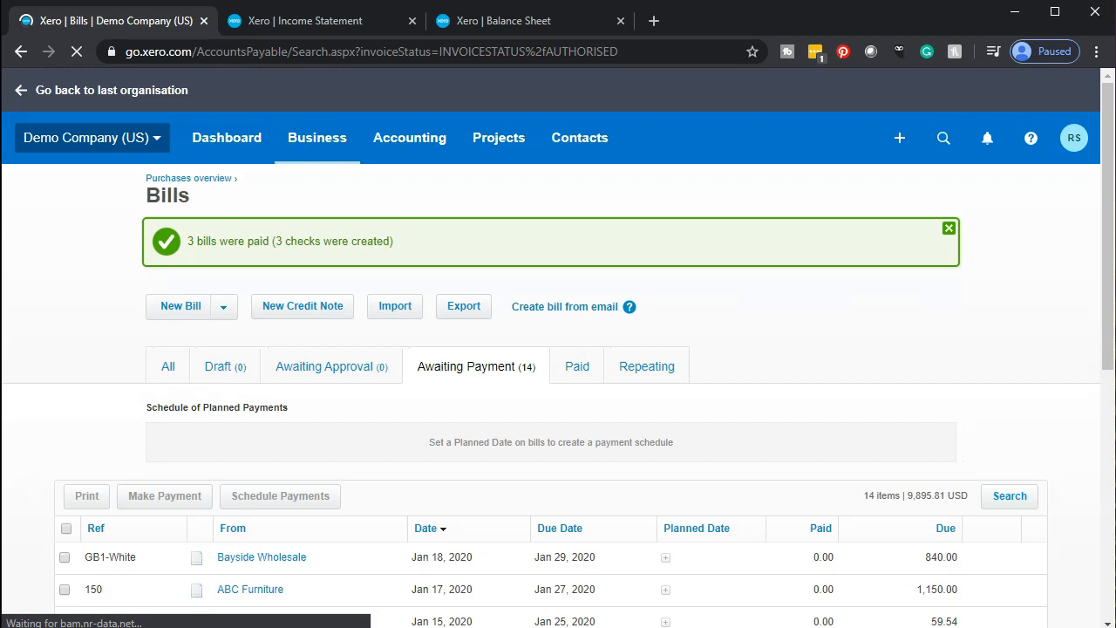
Show the Paid bills list and check the Verazon bill of 50.00 paid May 6, 2020.
scroll(309, 399, "down", 2)
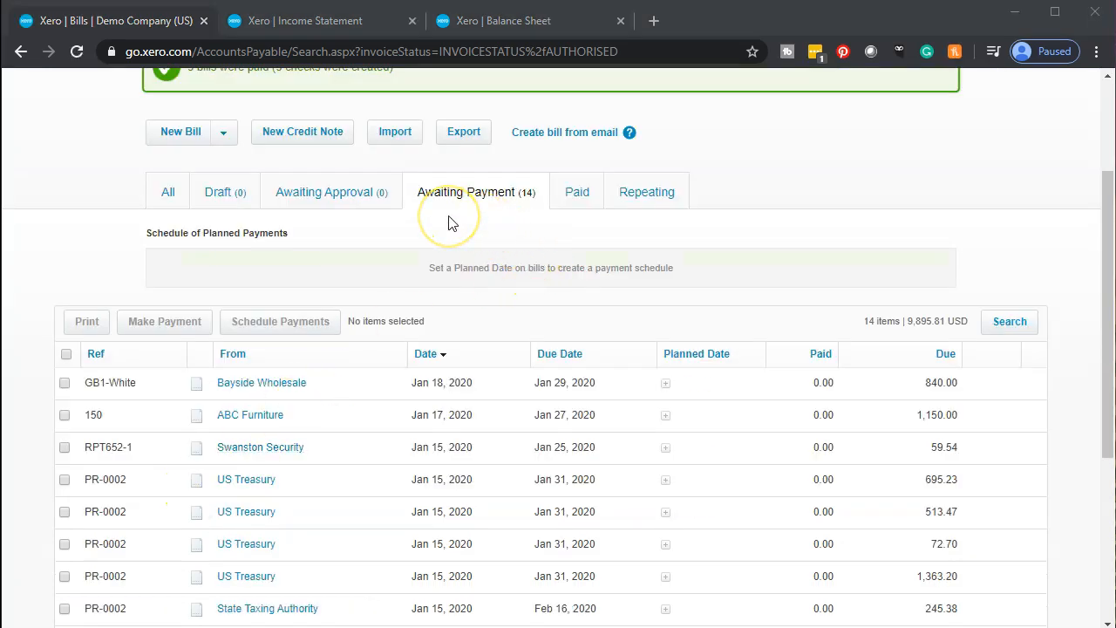
left_click(572, 209)
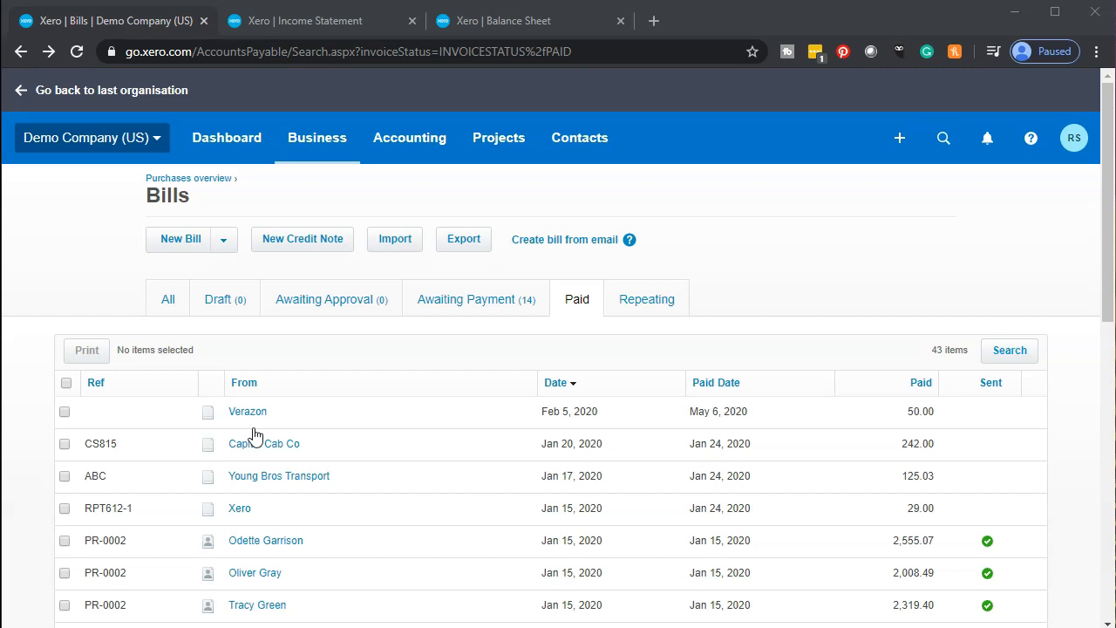
left_click(318, 148)
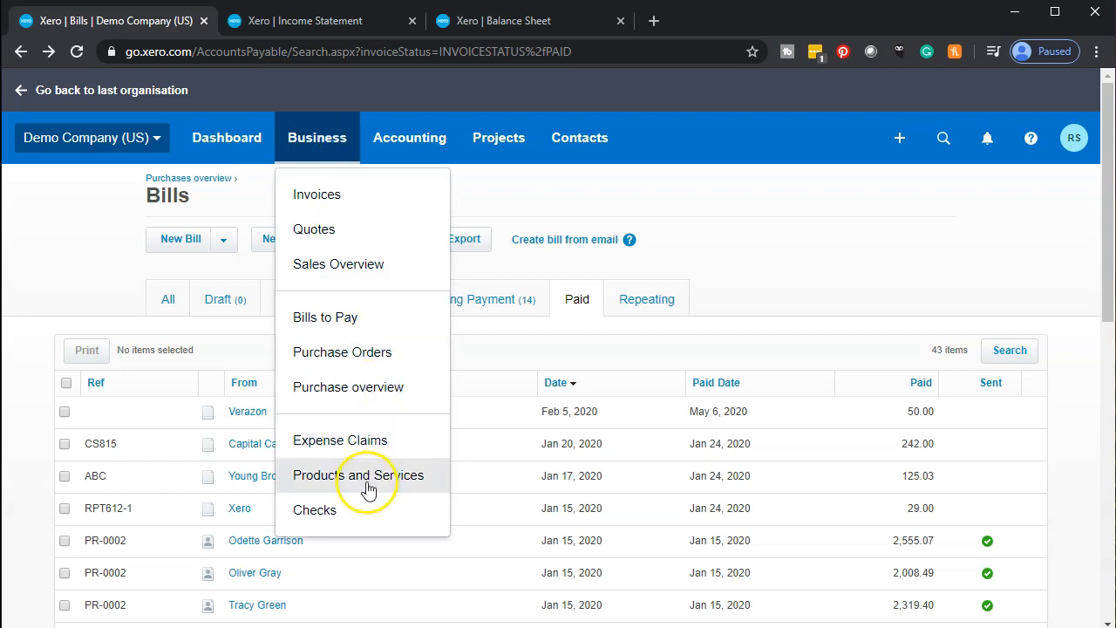
Print checks 1237, 1240 and 1239, totalling 204.03, to a PDF from the Checks list.
left_click(318, 510)
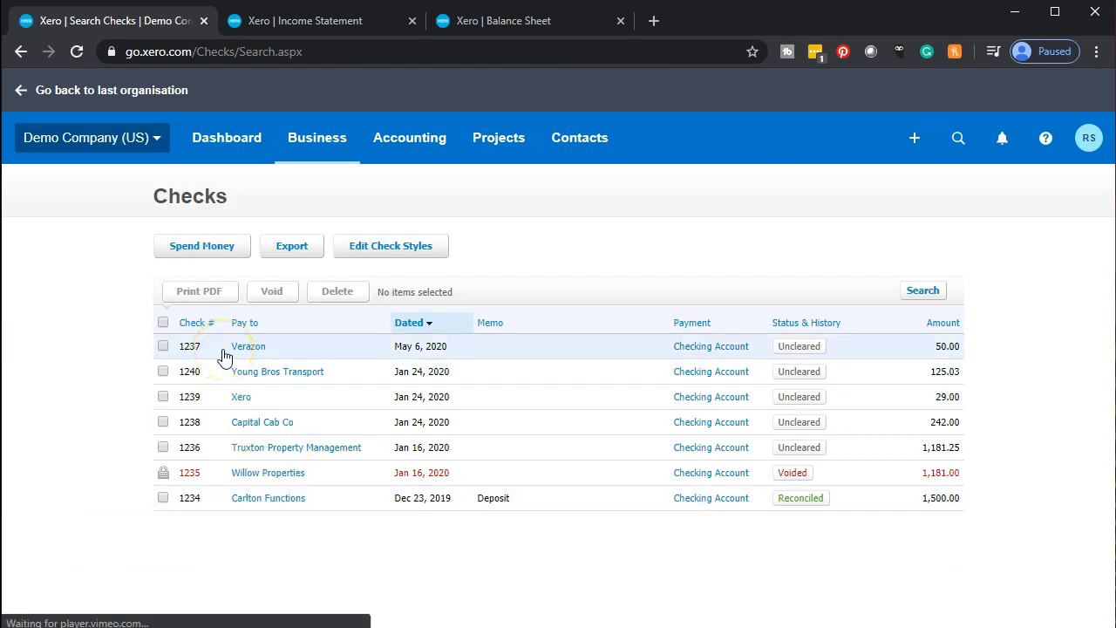
left_click(163, 346)
left_click(163, 371)
left_click(163, 397)
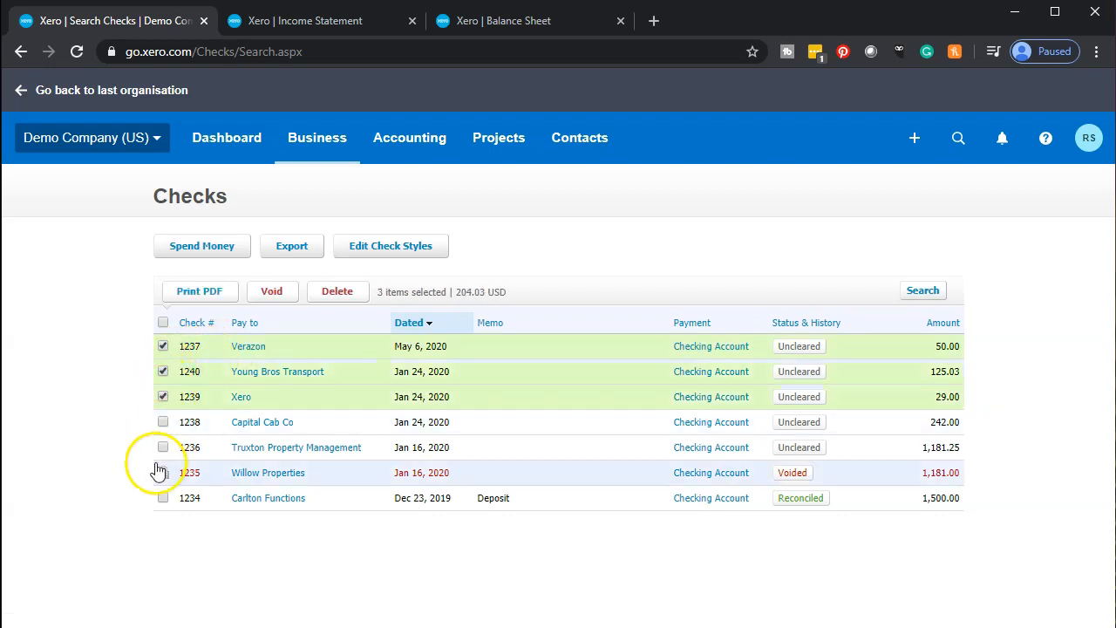
left_click(205, 301)
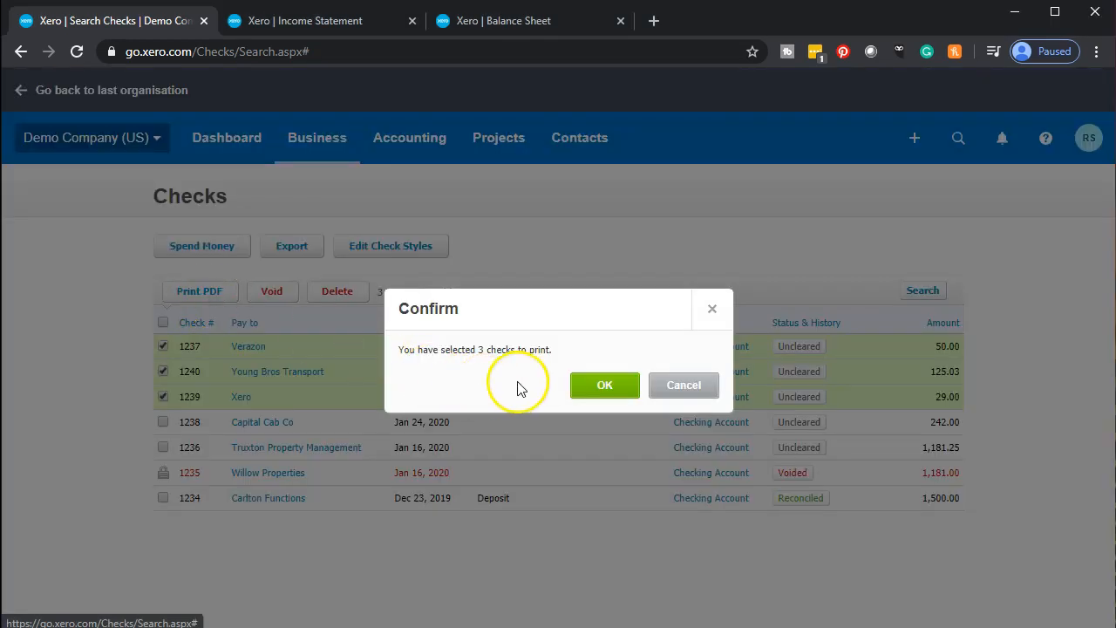
left_click(604, 384)
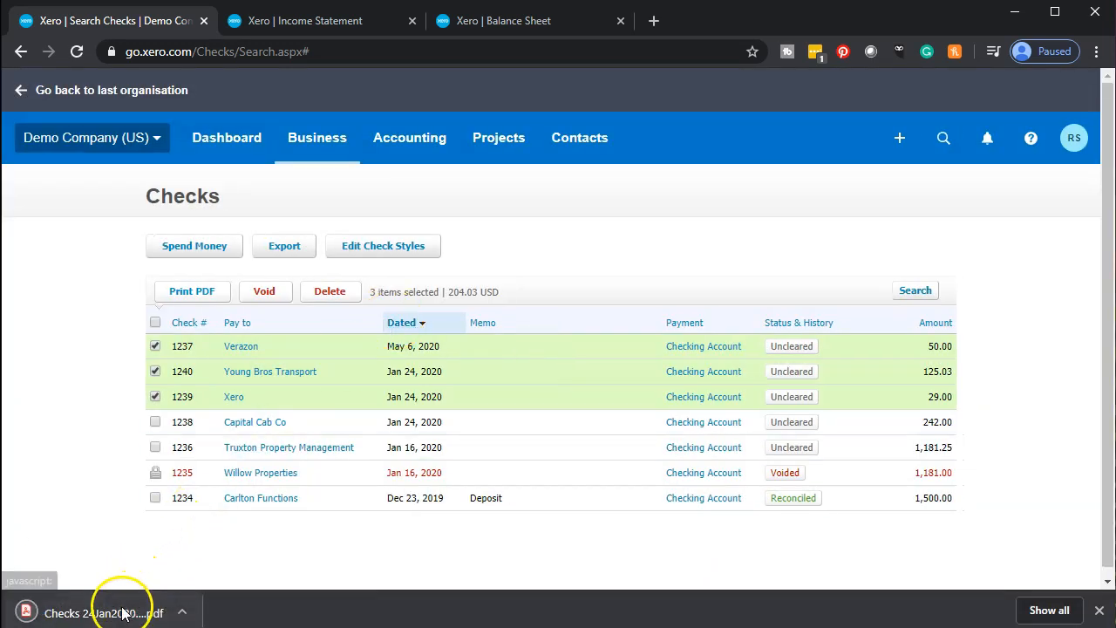
left_click(120, 613)
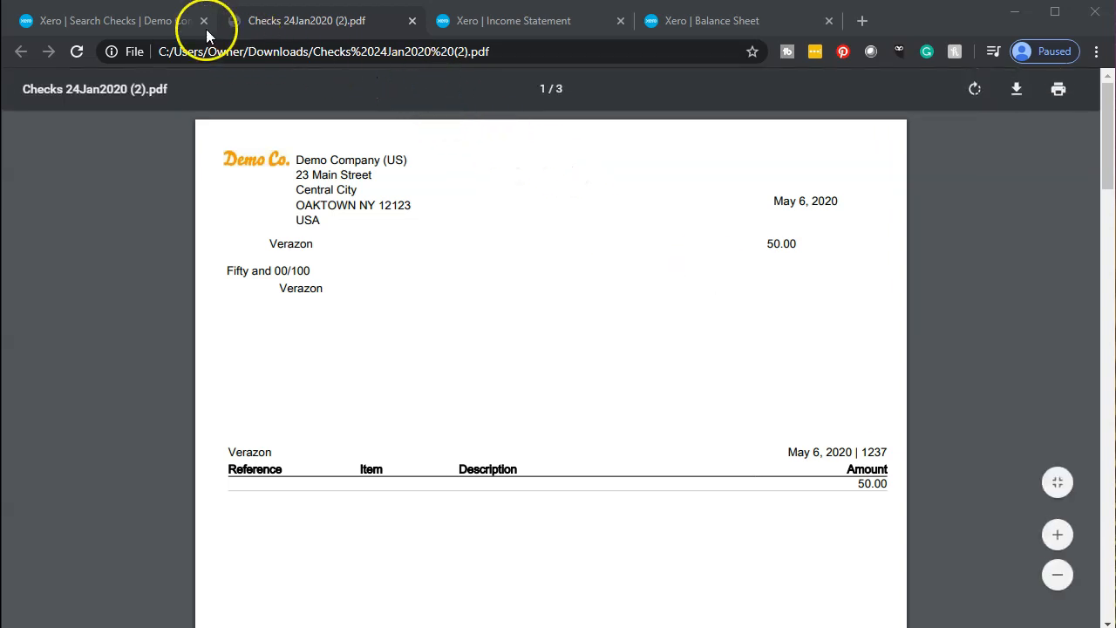
left_click(160, 25)
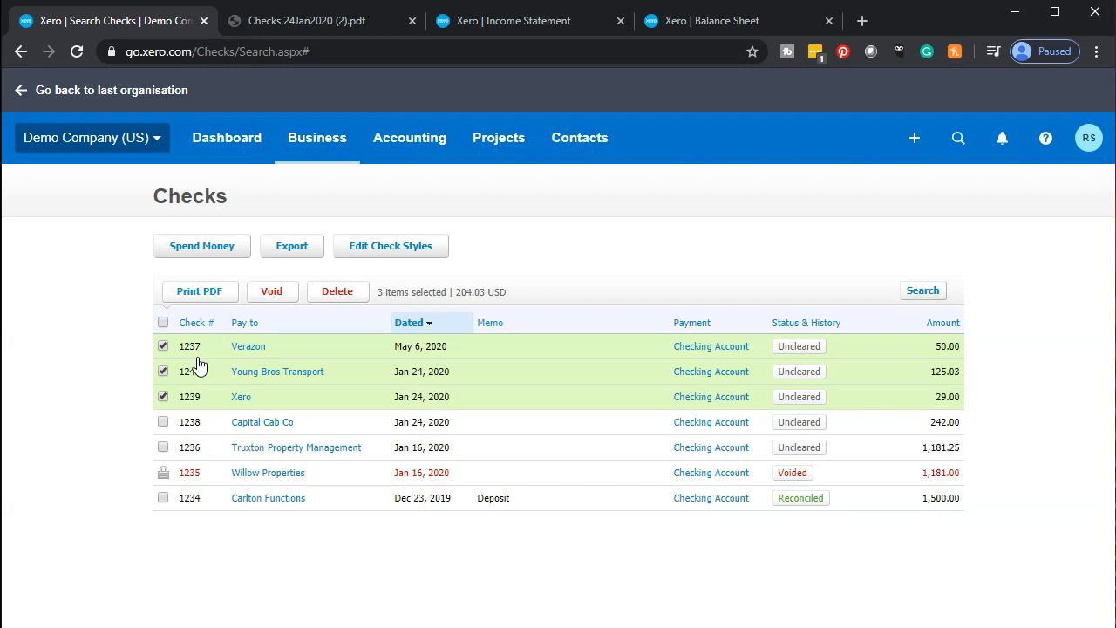
left_click(301, 24)
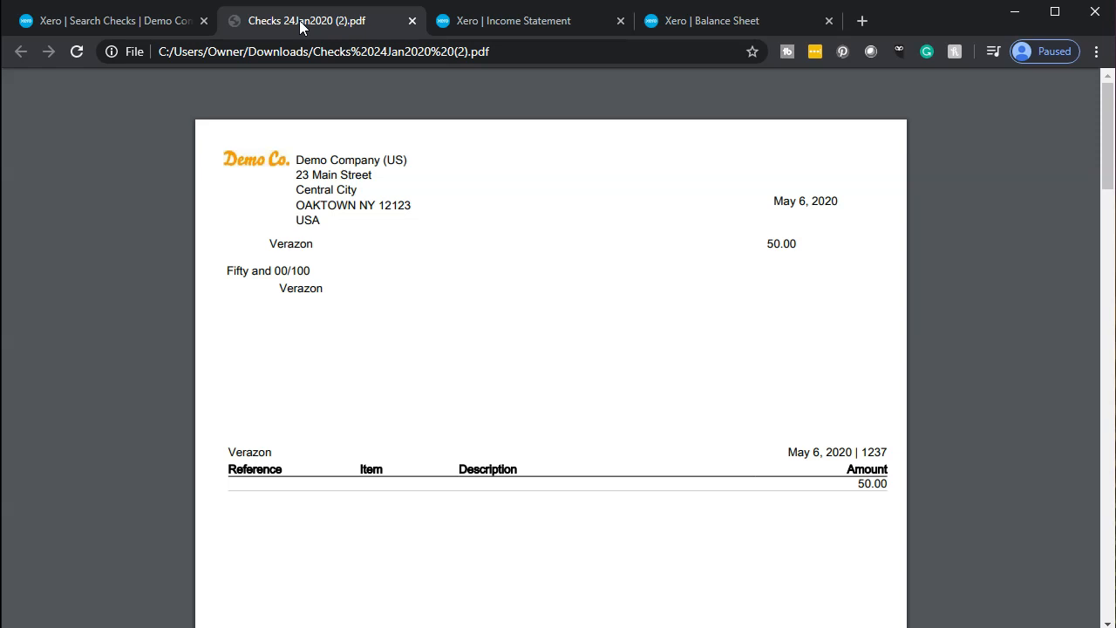
left_click(413, 21)
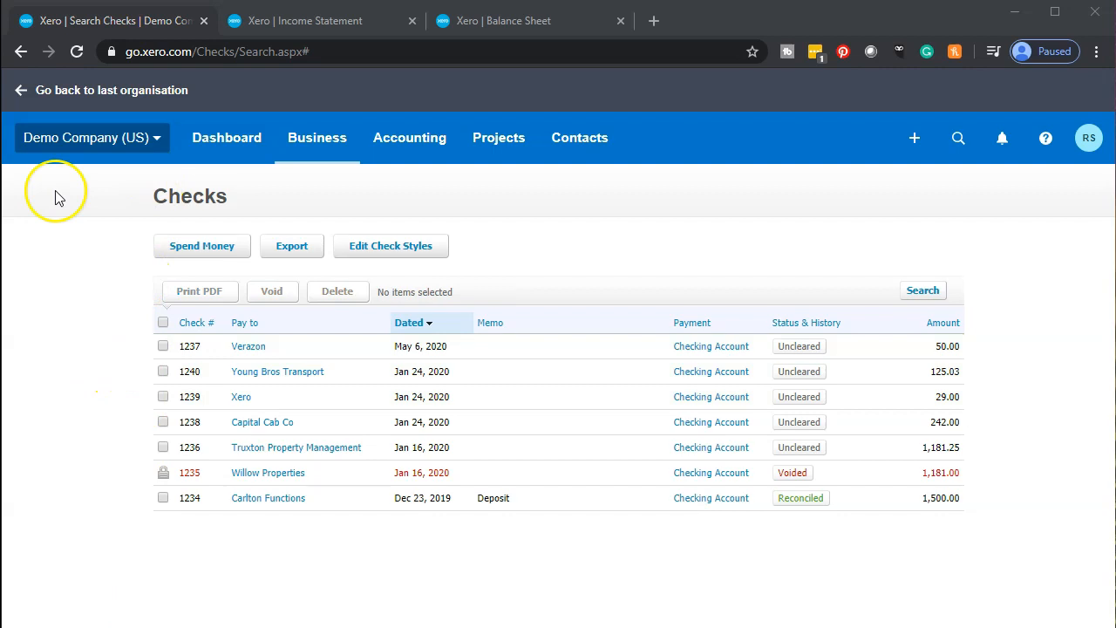
Switch to the Balance Sheet and update it as of May 31, 2020.
left_click(494, 21)
scroll(424, 424, "up", 10)
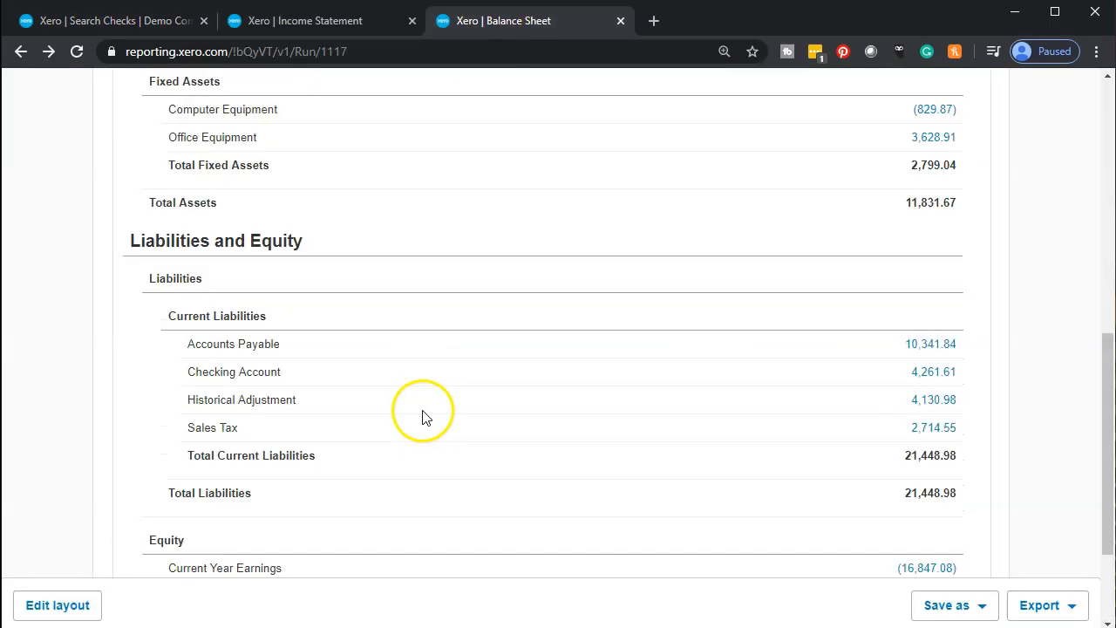
left_click(538, 300)
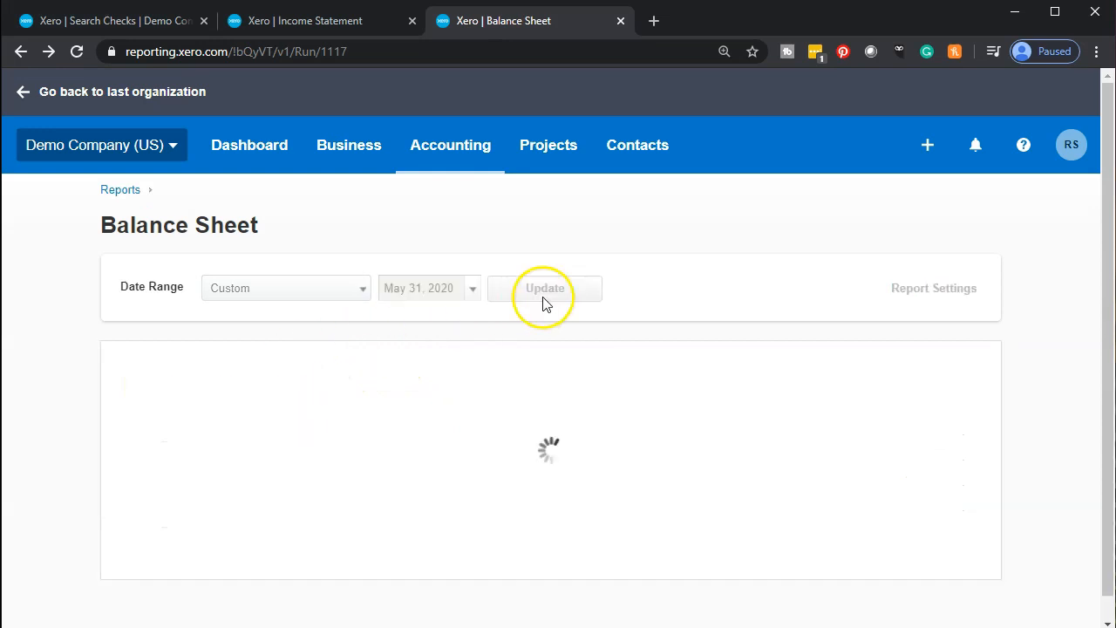
Open the Accounts Payable (9,895.81) transactions for January 1 to May 31, 2020.
scroll(279, 411, "down", 4)
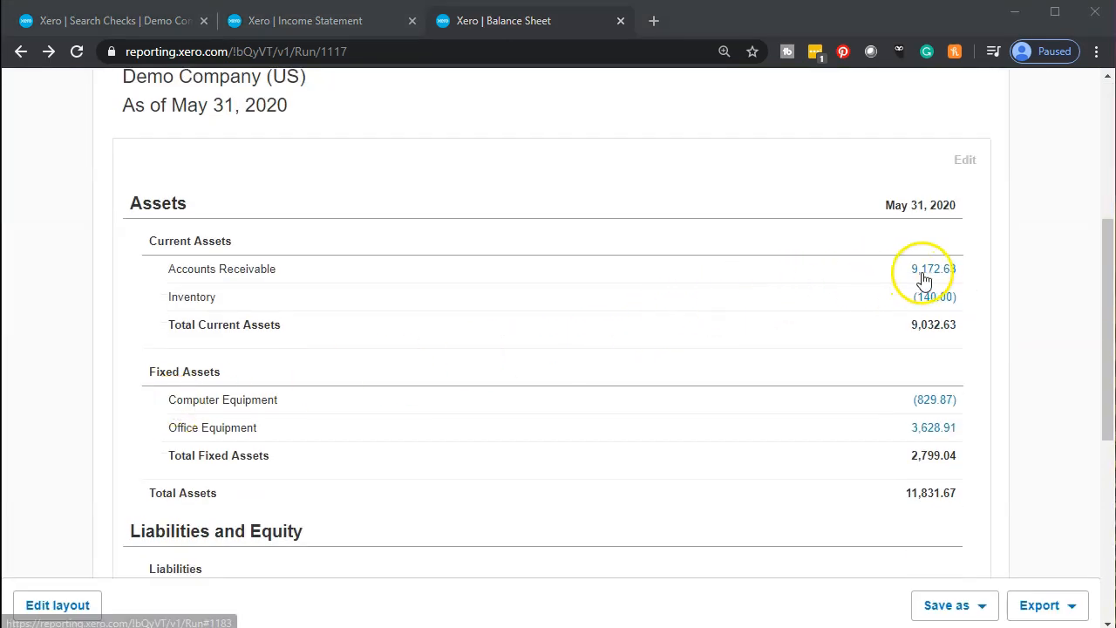
scroll(867, 307, "down", 3)
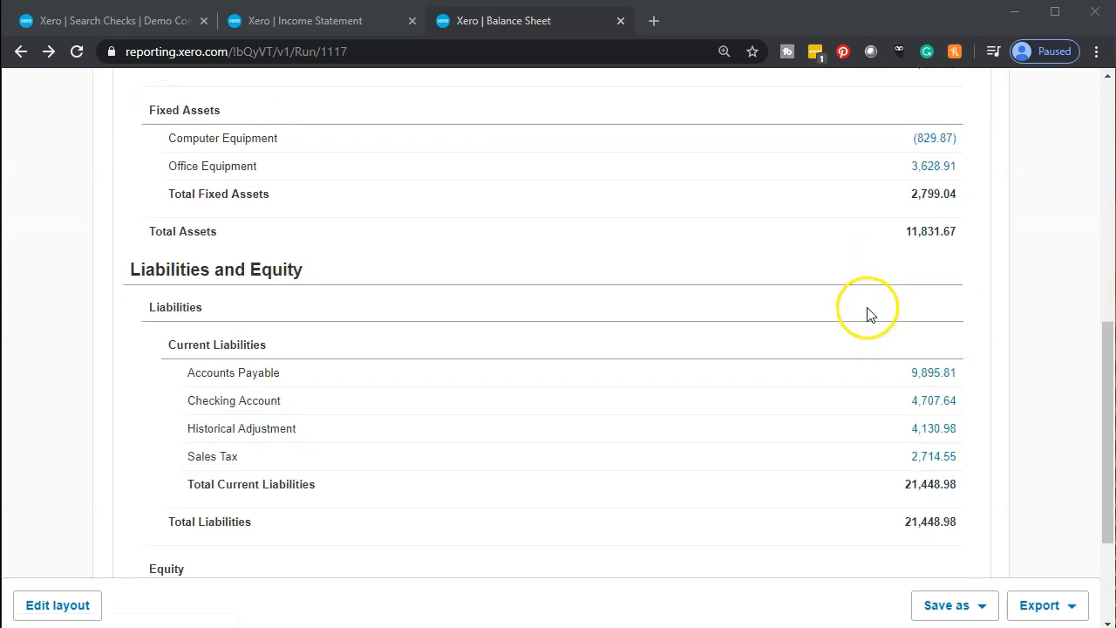
left_click(917, 377)
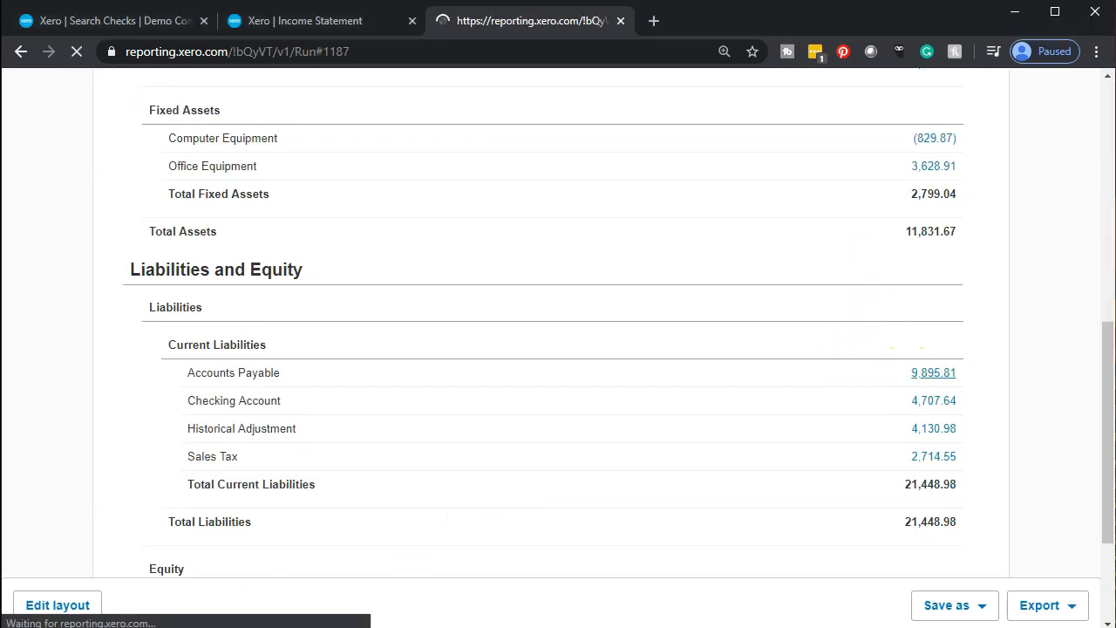
scroll(107, 465, "down", 3)
Review the Verazon invoice and May 6 payment in Accounts Payable, then return to the Balance Sheet.
scroll(109, 468, "down", 6)
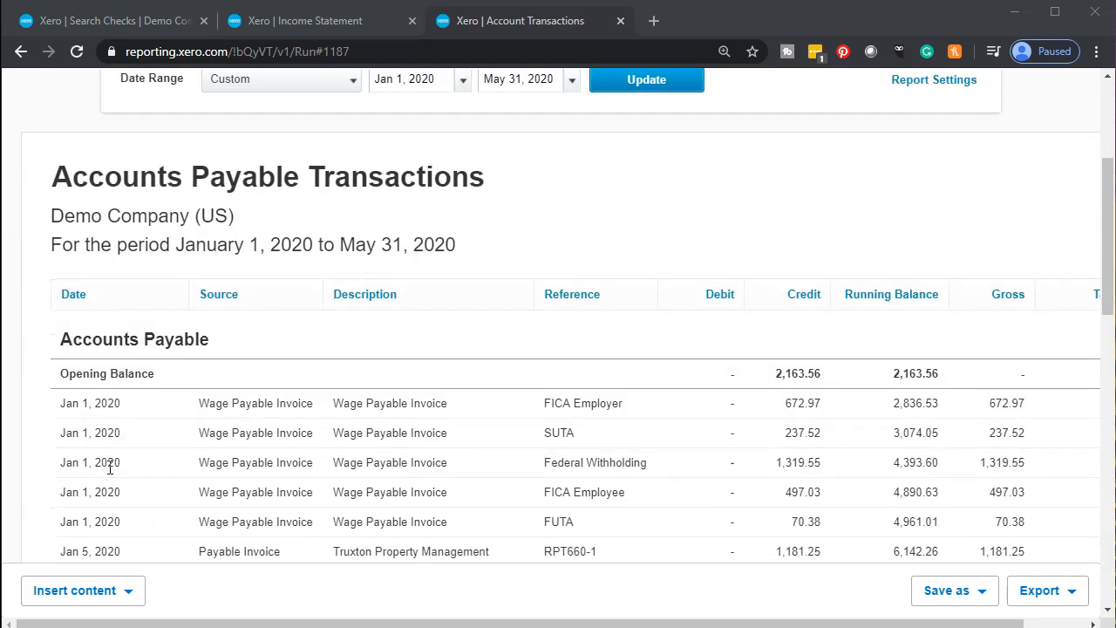
scroll(109, 468, "down", 5)
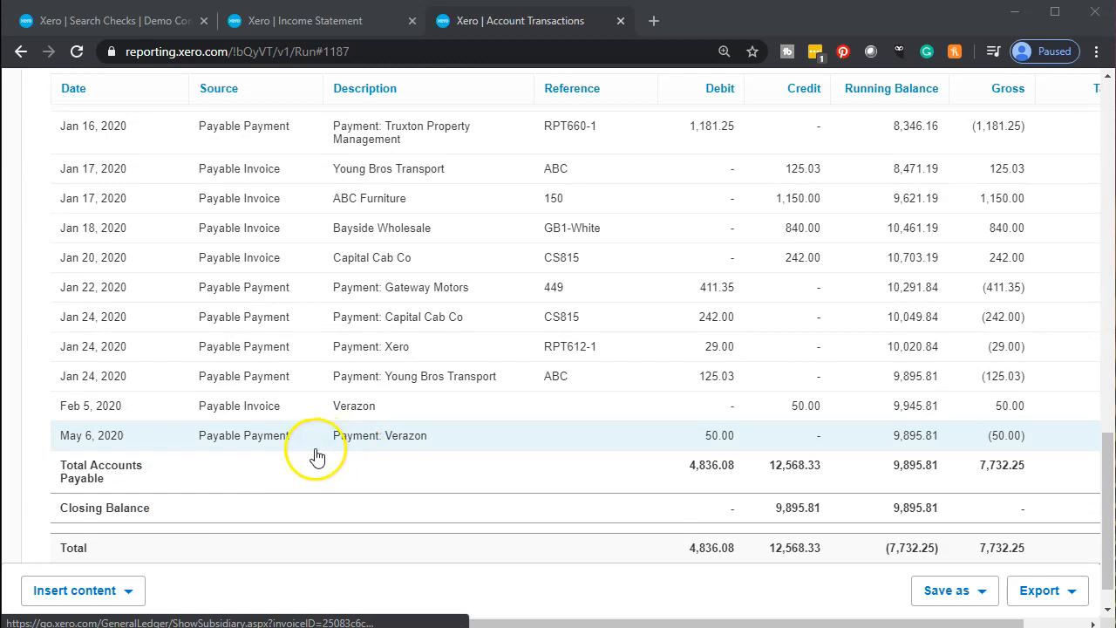
left_click(268, 416)
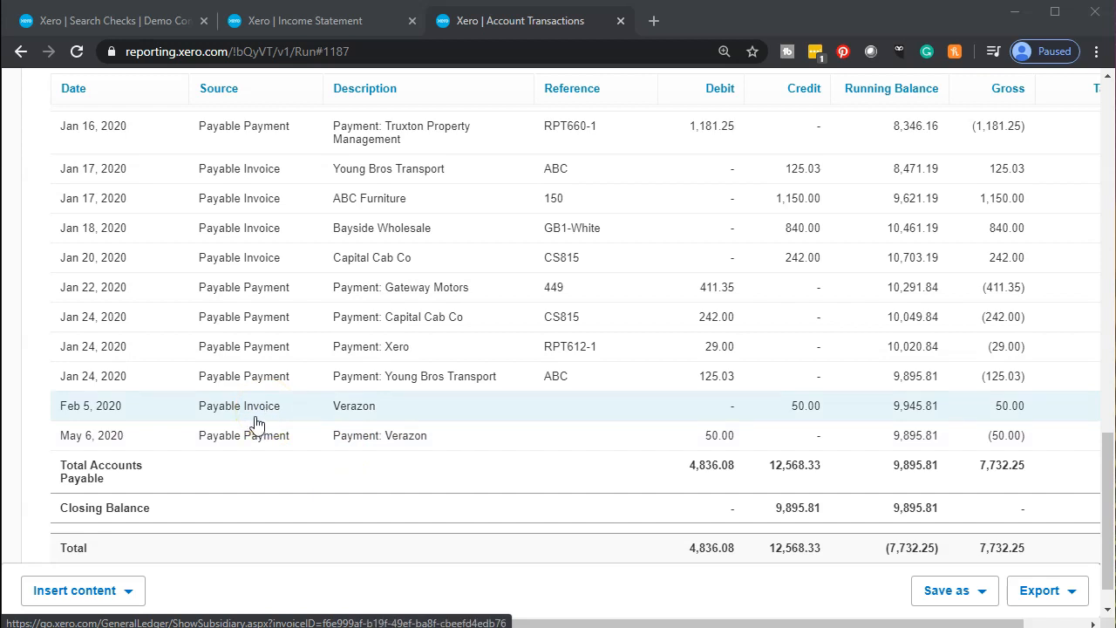
left_click(261, 444)
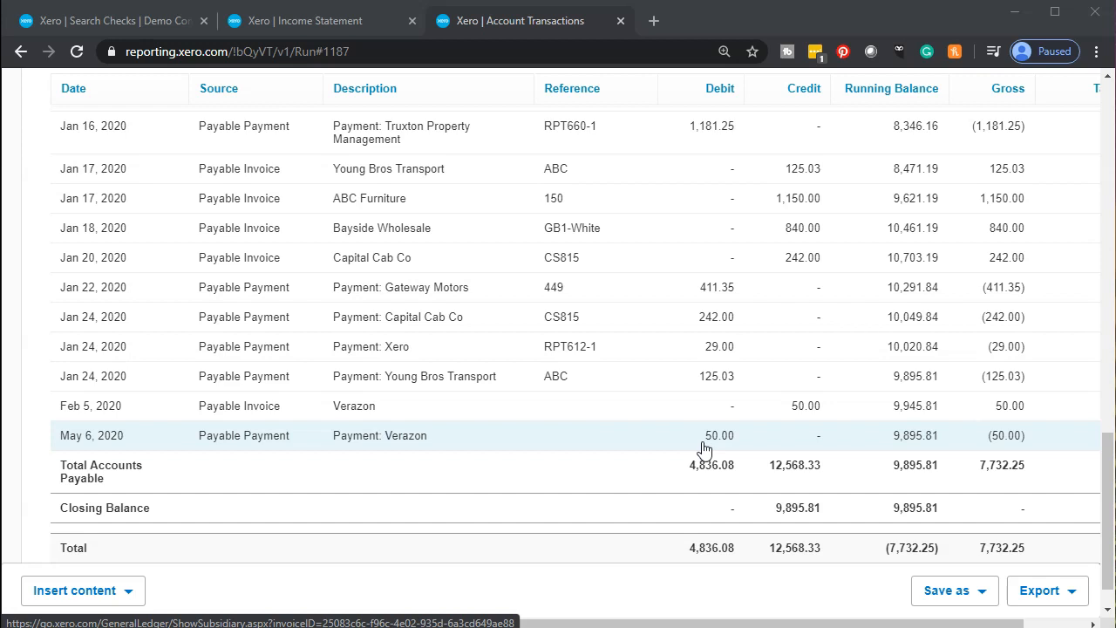
left_click(786, 445)
left_click(786, 446)
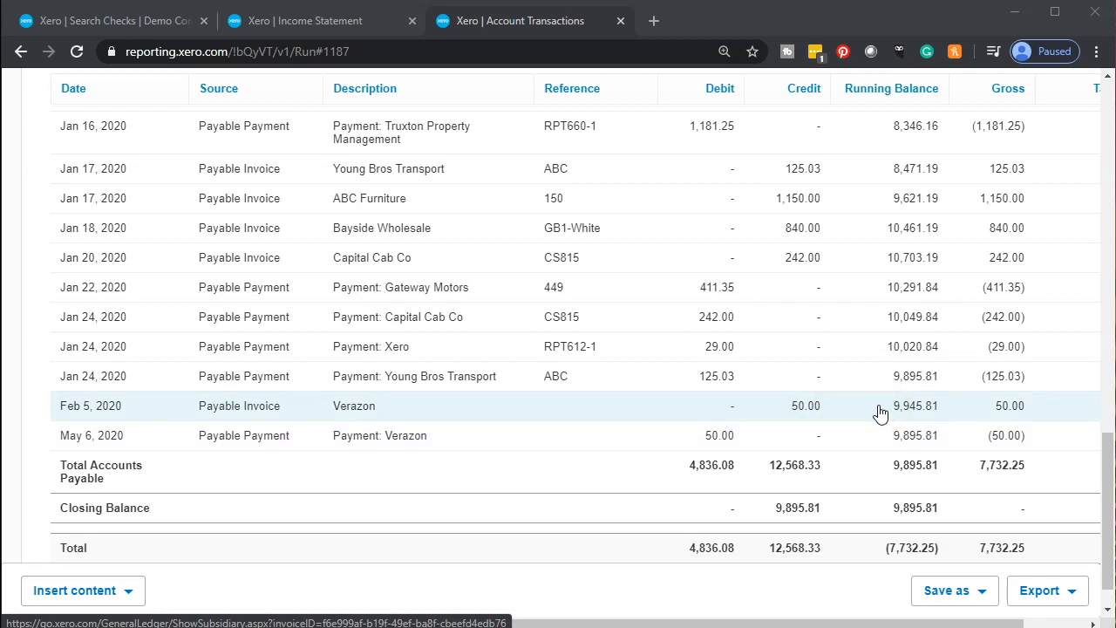
left_click(785, 444)
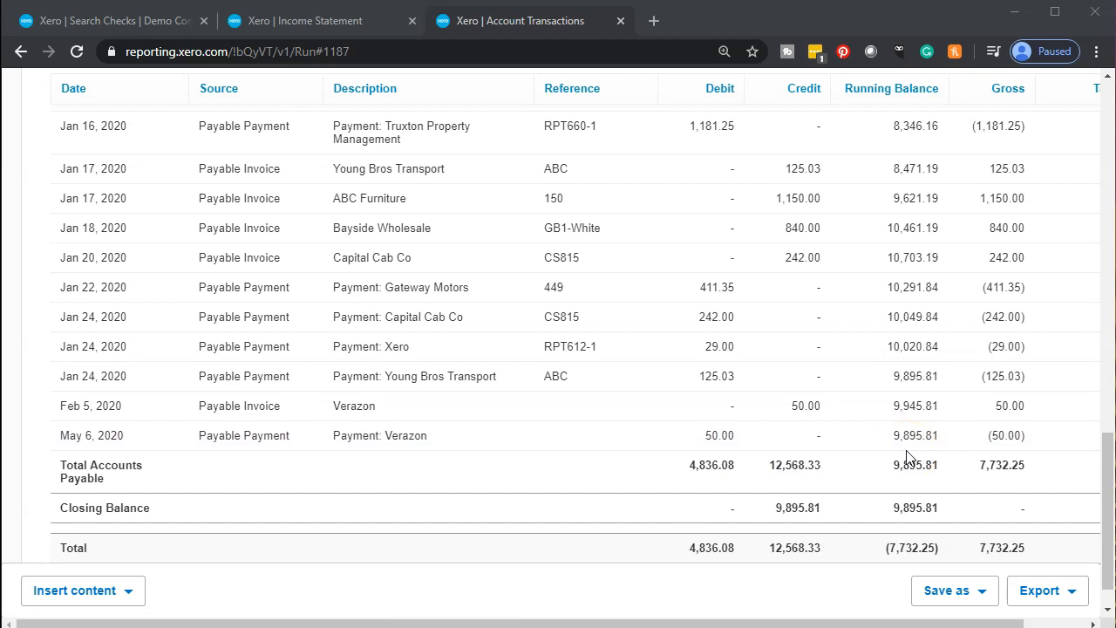
scroll(583, 486, "up", 4)
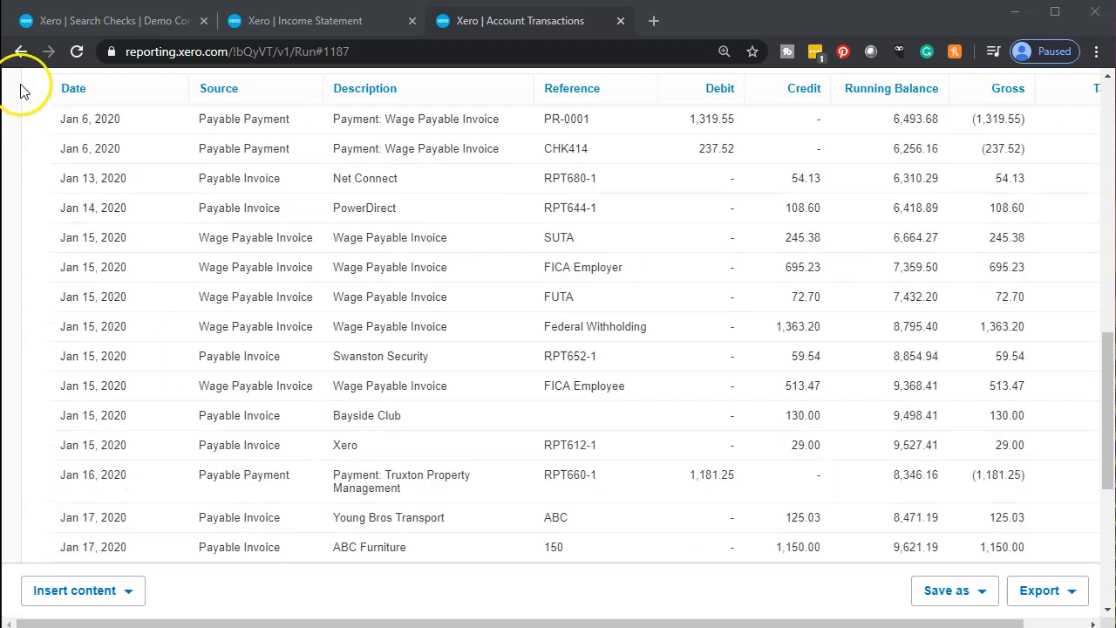
left_click(20, 55)
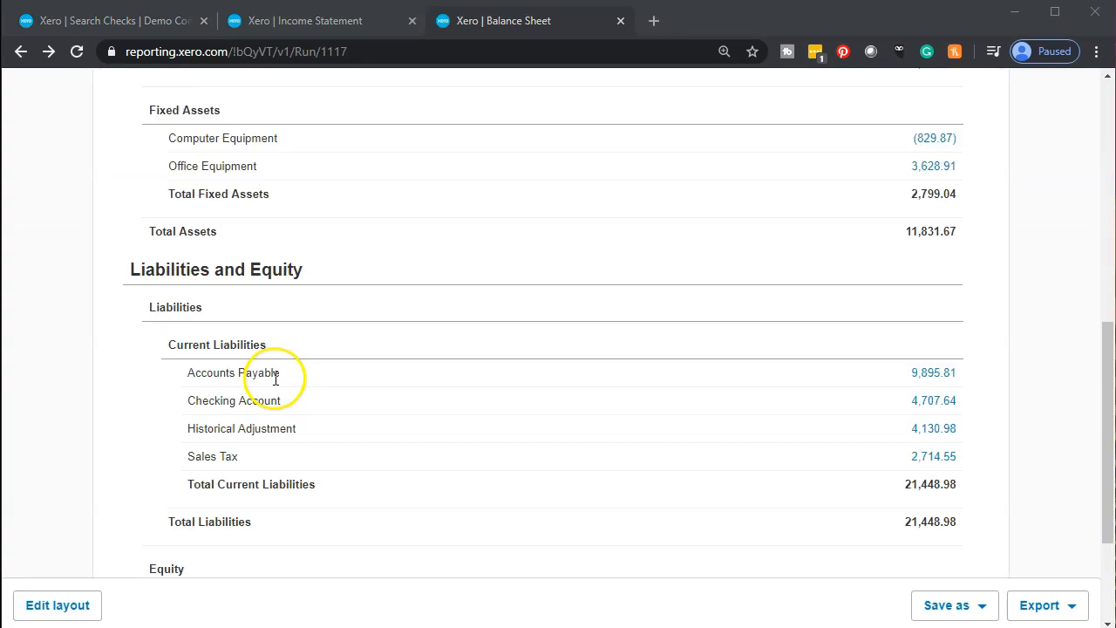
Open the Checking Account (4,707.64) transactions report and scroll through its payments.
scroll(279, 410, "up", 6)
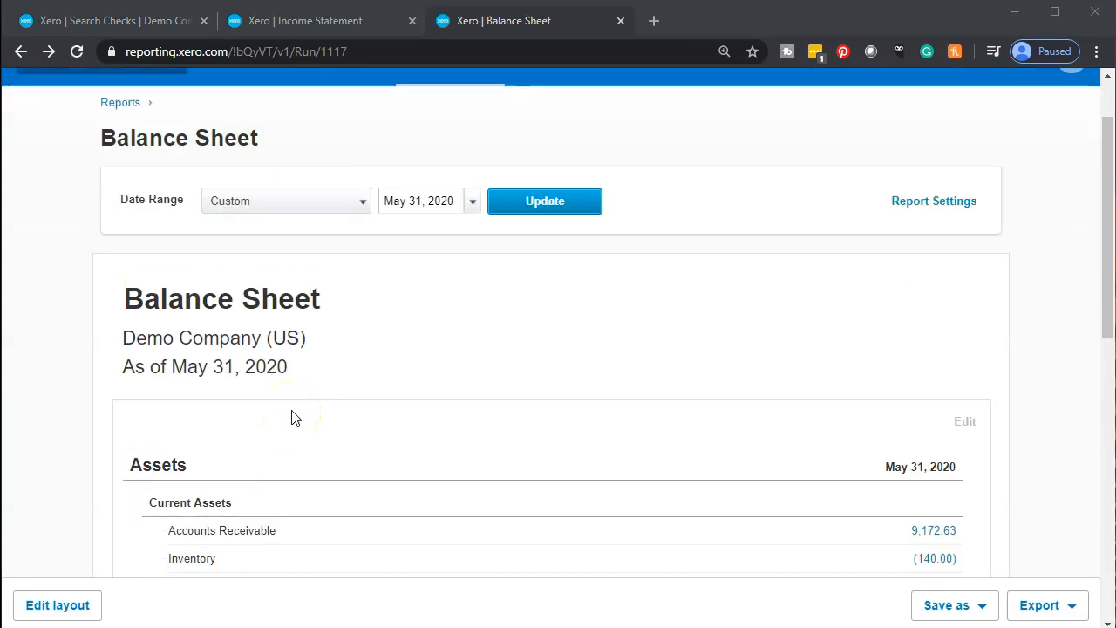
scroll(295, 417, "down", 7)
scroll(295, 418, "down", 2)
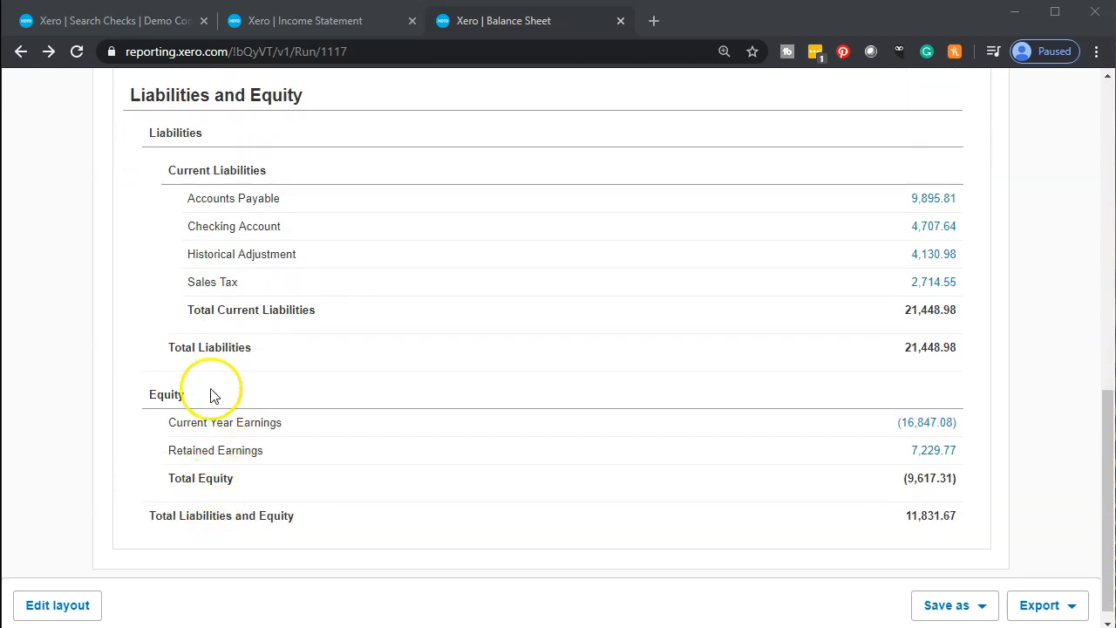
left_click(924, 228)
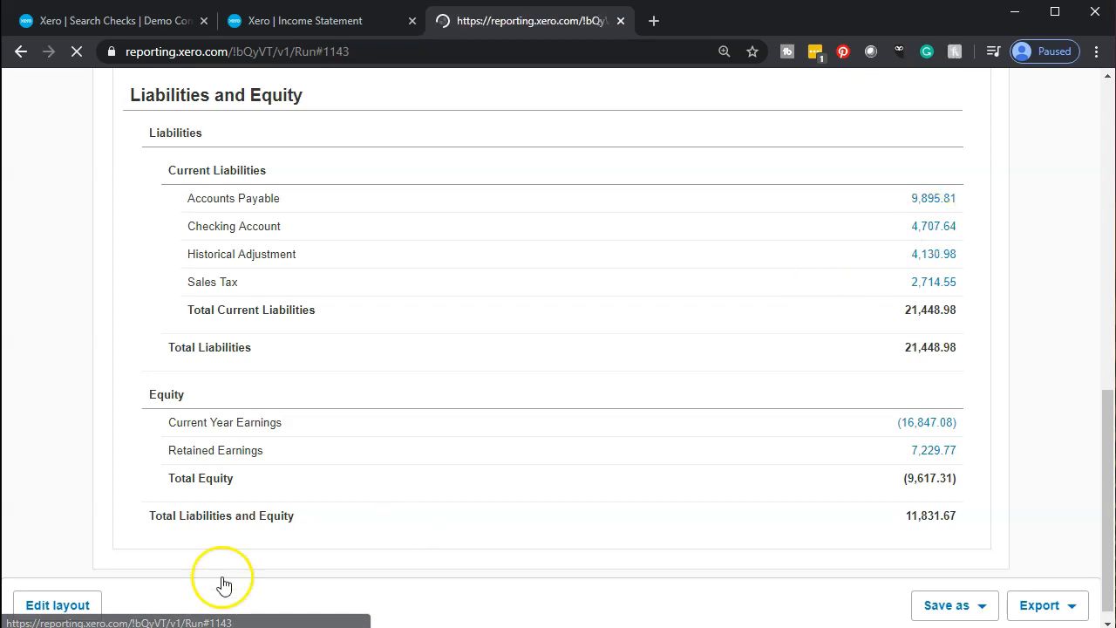
scroll(129, 443, "down", 4)
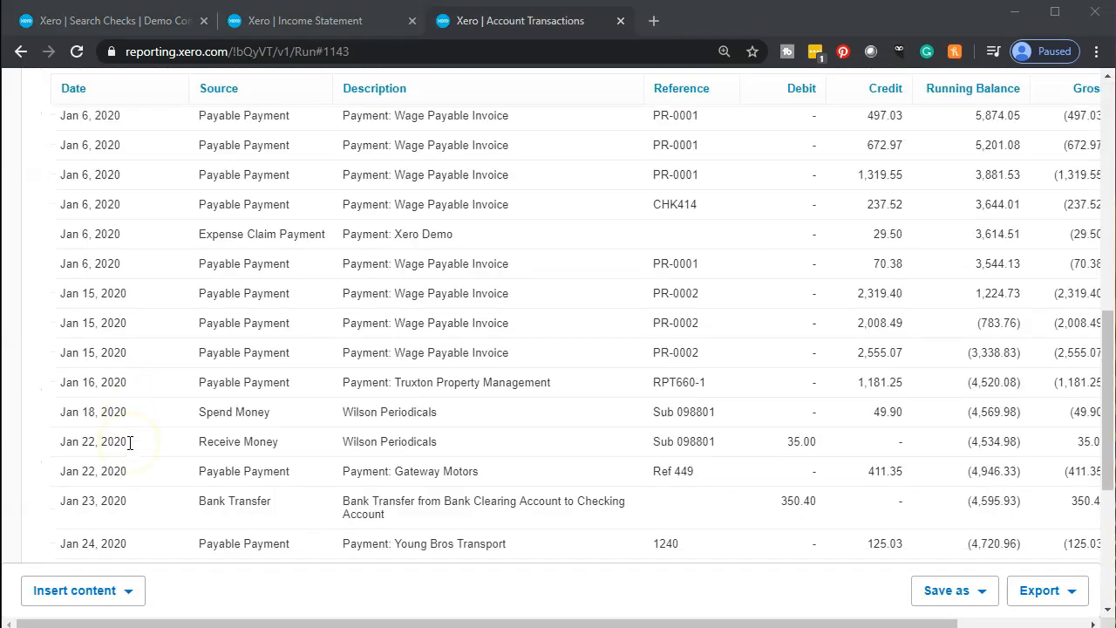
scroll(129, 443, "down", 4)
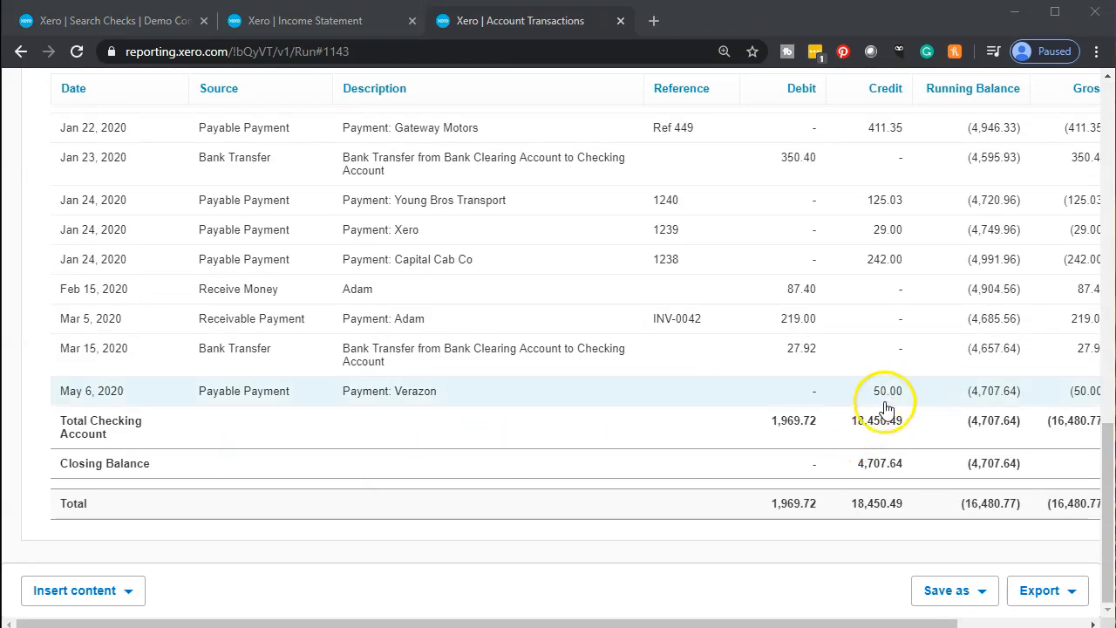